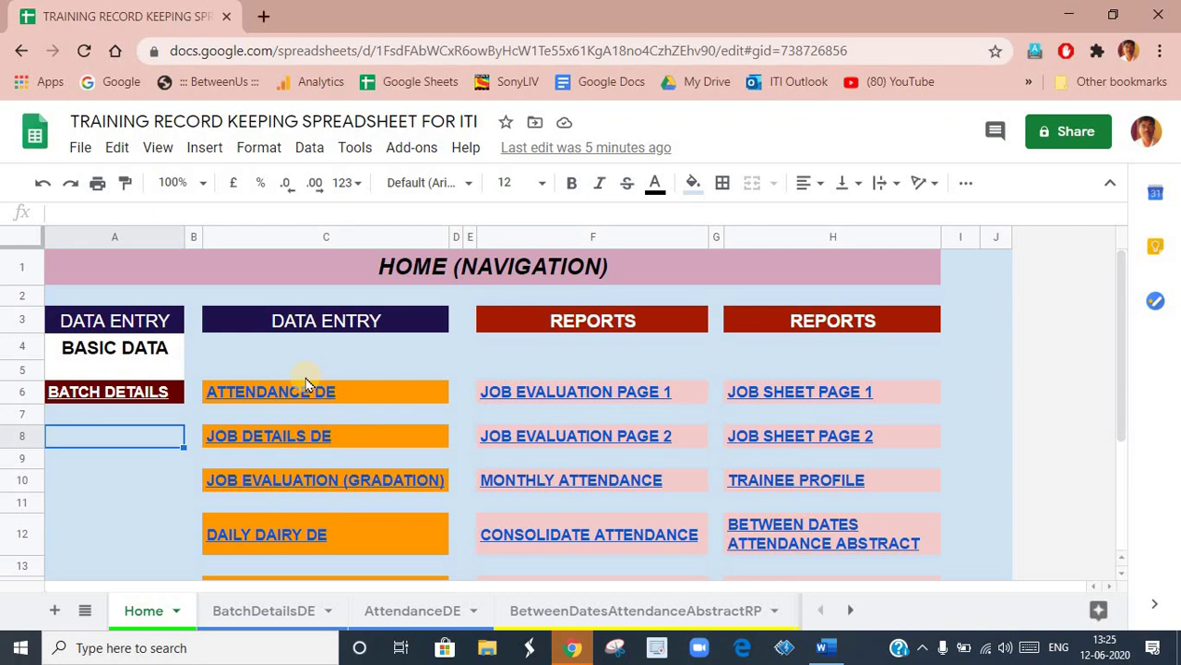
Open the TraineeDetailDE sheet from the Home navigation page.
{"action": "scroll", "coordinate": [309, 396], "scroll_direction": "down", "scroll_amount": 3}
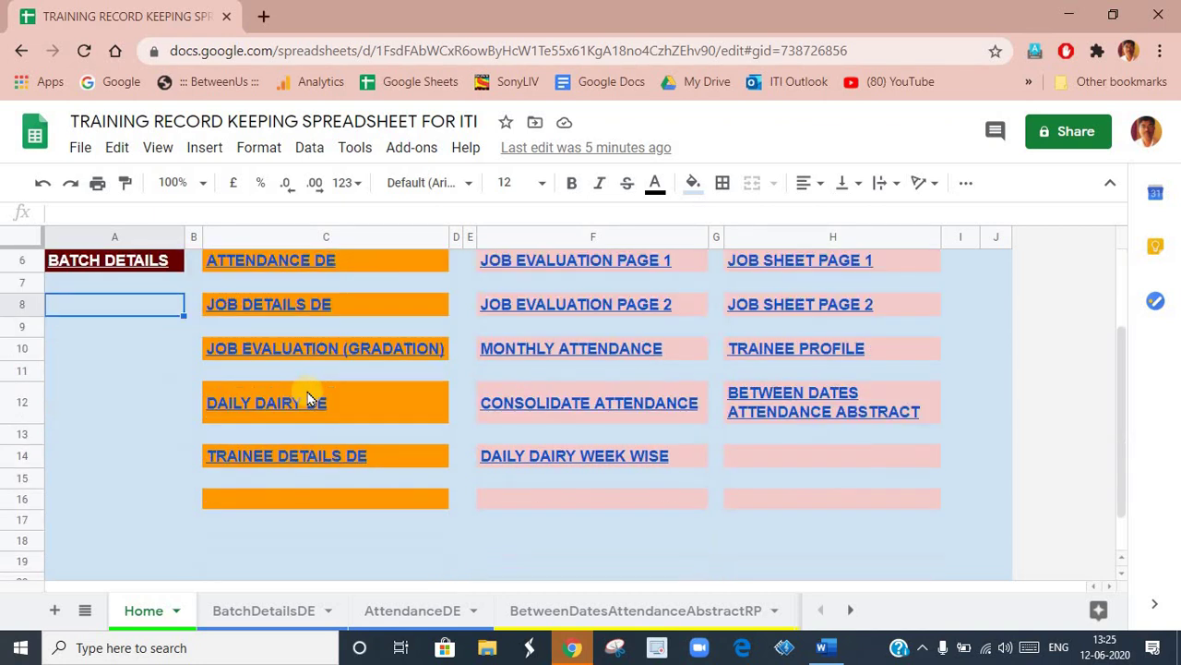
{"action": "scroll", "coordinate": [309, 398], "scroll_direction": "up", "scroll_amount": 3}
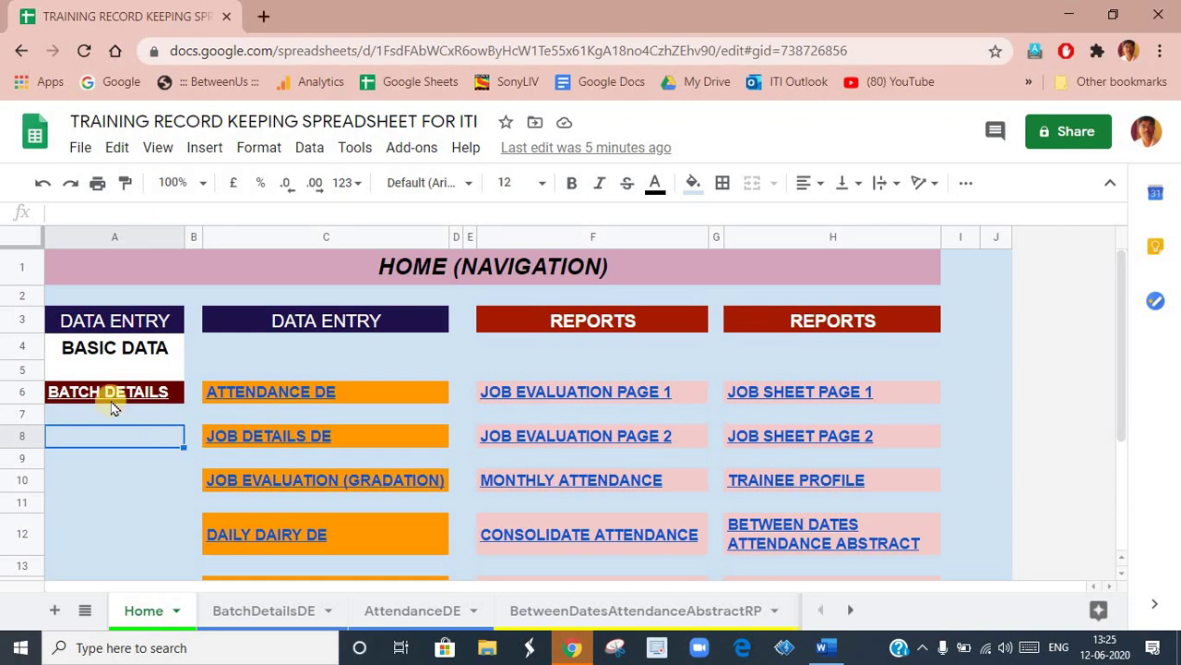
{"action": "mouse_move", "coordinate": [105, 392]}
{"action": "mouse_move", "coordinate": [279, 404]}
{"action": "scroll", "coordinate": [143, 533], "scroll_direction": "down", "scroll_amount": 3}
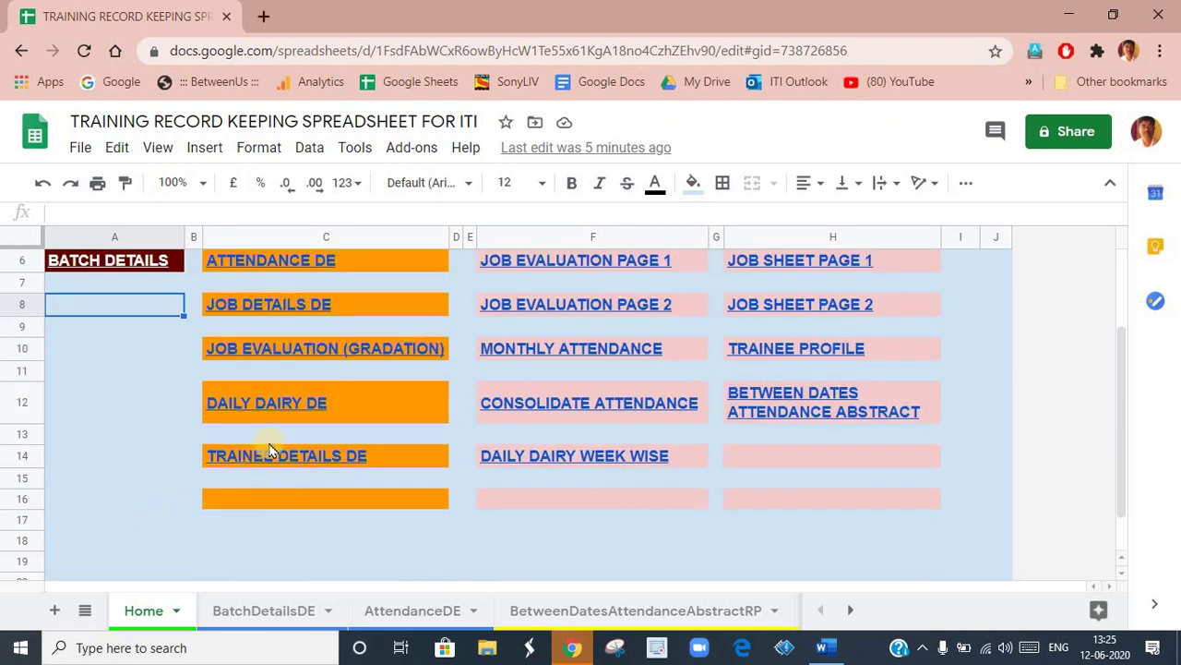
{"action": "mouse_move", "coordinate": [287, 462]}
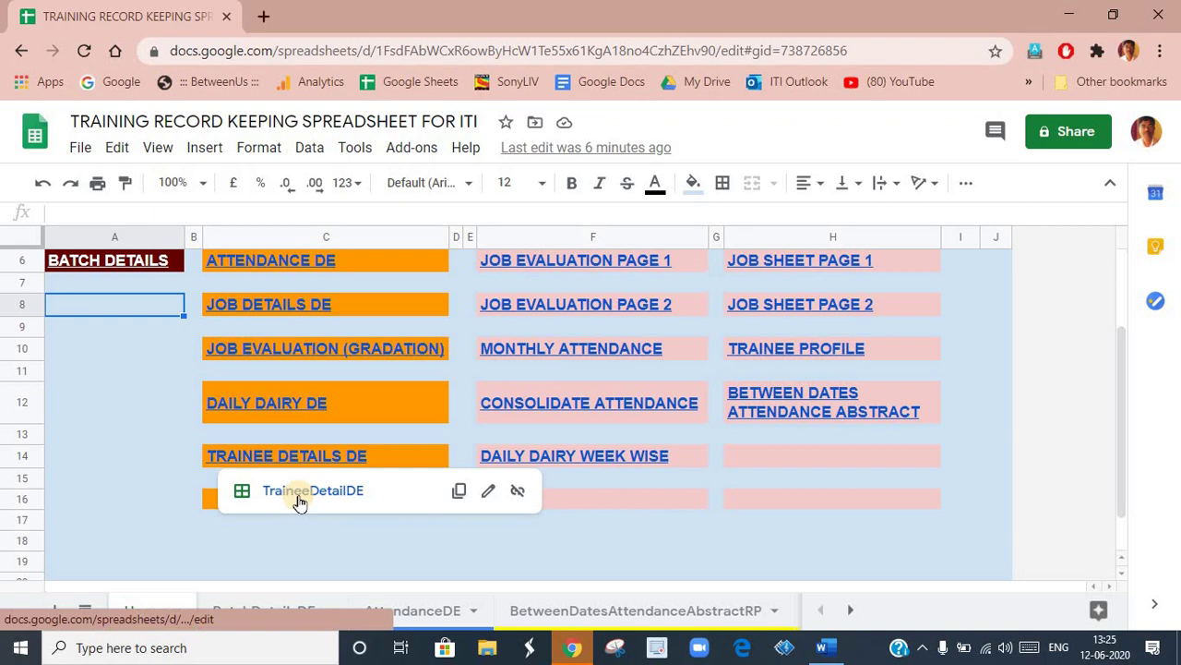
{"action": "left_click", "coordinate": [299, 499]}
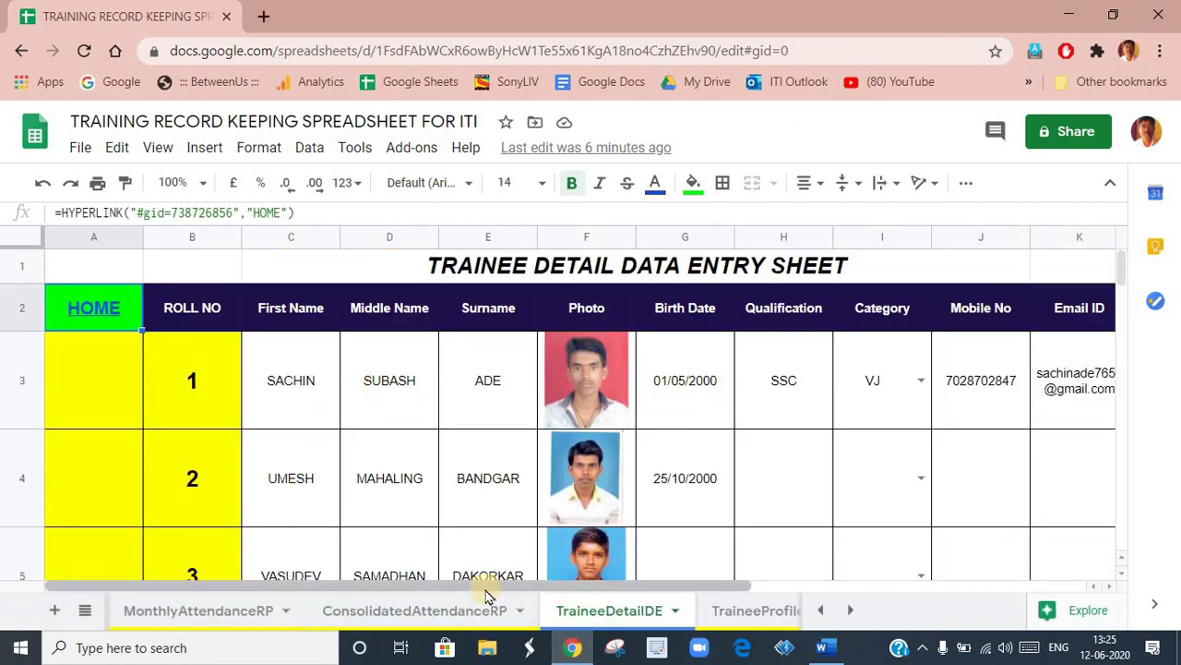
Change the first trainee's Category in I3 from VJ to SC.
{"action": "left_click_drag", "start_coordinate": [487, 594], "coordinate": [581, 589]}
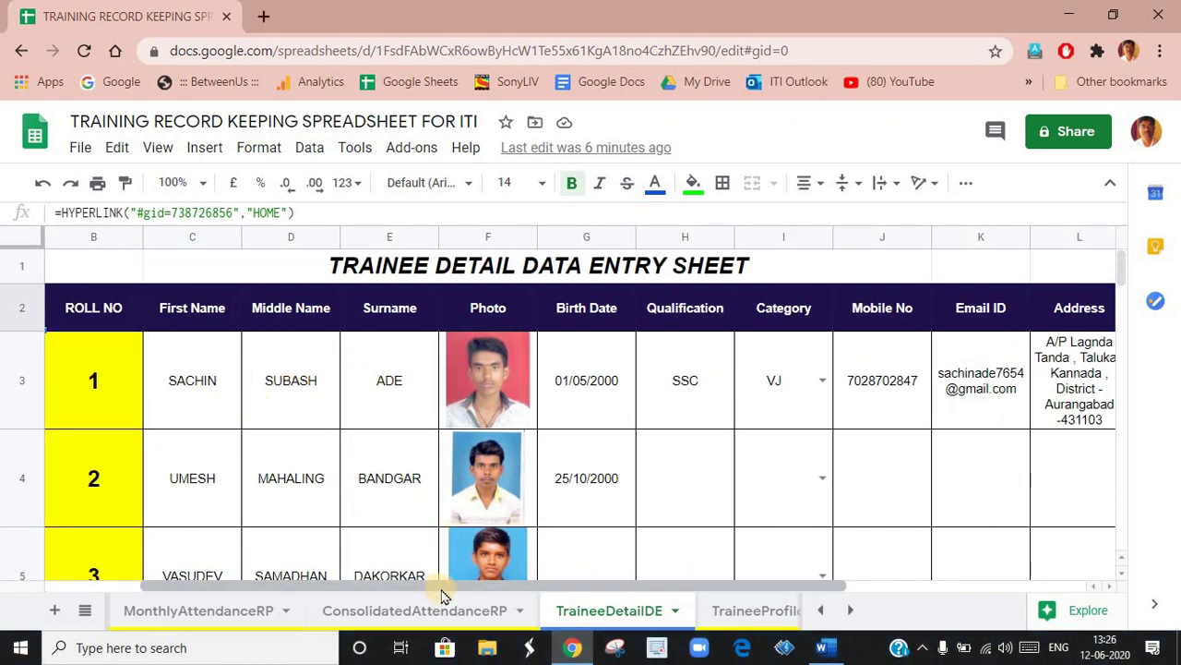
{"action": "left_click_drag", "start_coordinate": [464, 589], "coordinate": [643, 587]}
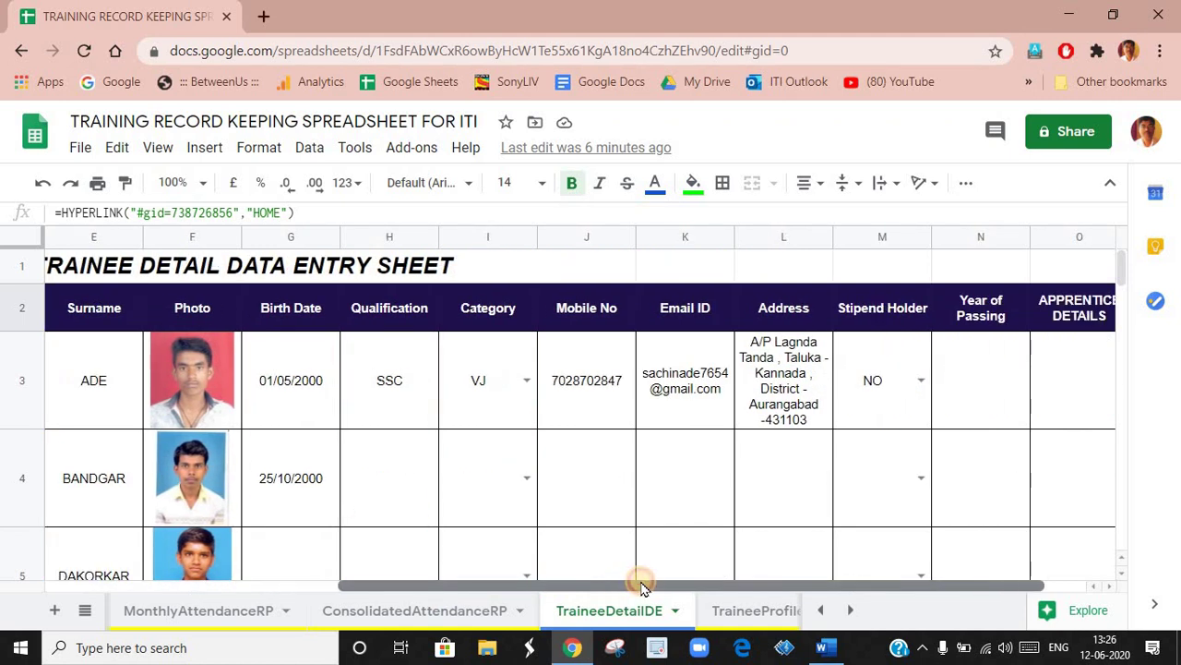
{"action": "left_click", "coordinate": [527, 381]}
{"action": "left_click", "coordinate": [491, 479]}
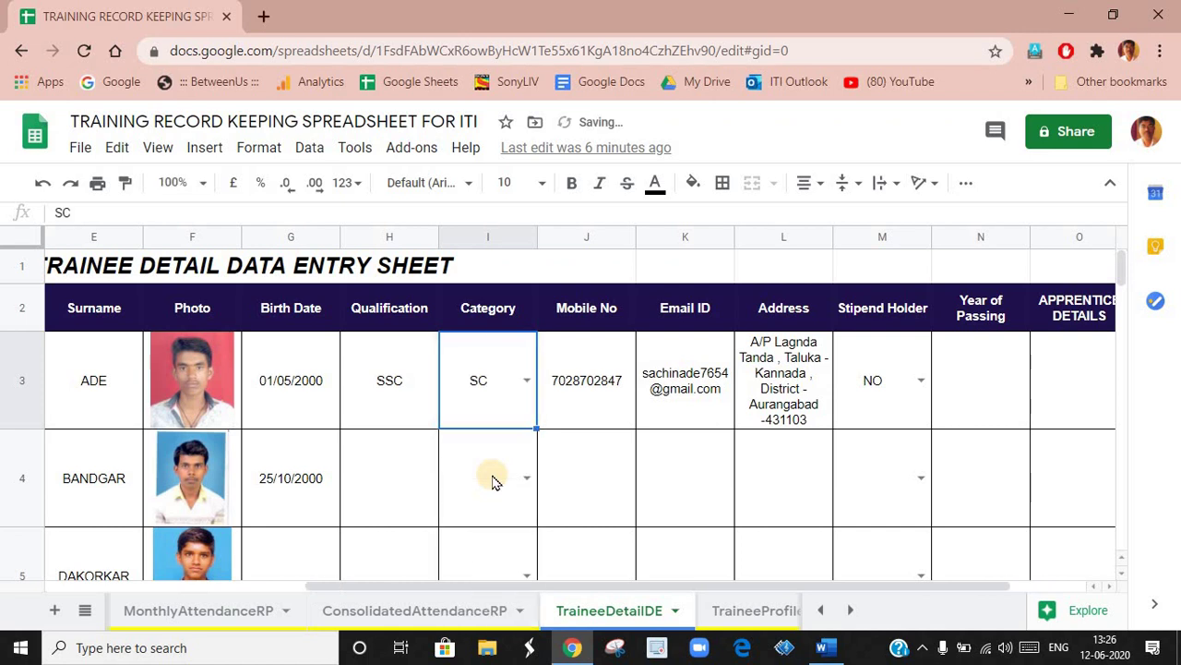
Scroll back and bring up the HOME link in A2.
{"action": "left_click_drag", "start_coordinate": [517, 588], "coordinate": [688, 587]}
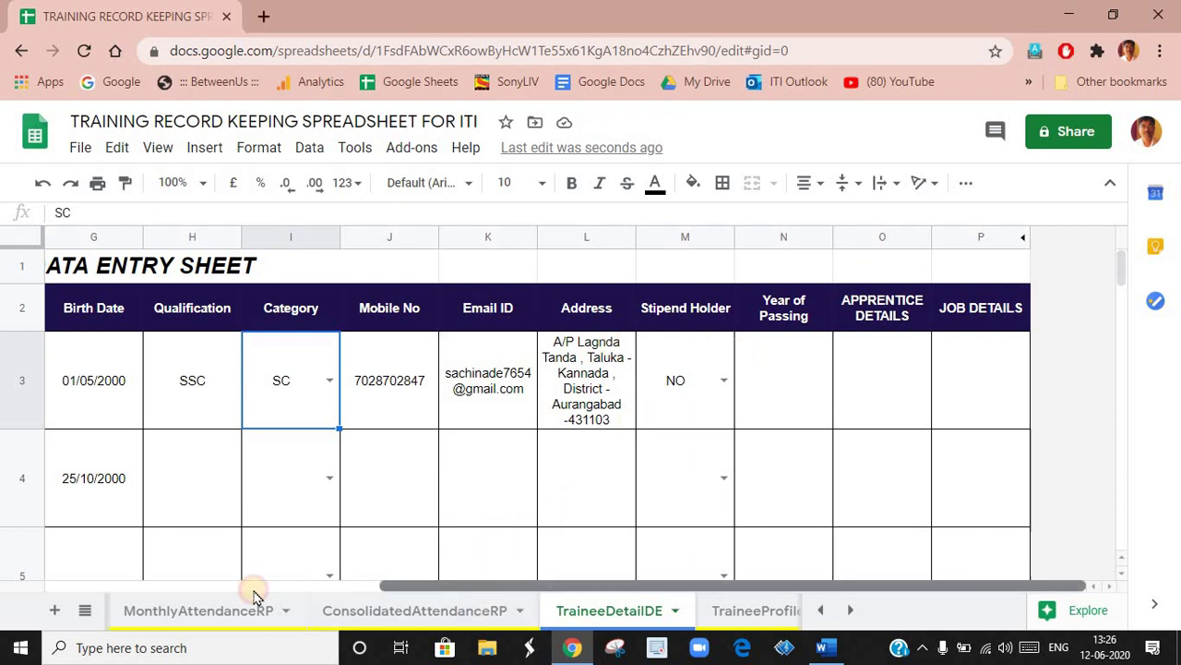
{"action": "left_click", "coordinate": [79, 585]}
{"action": "mouse_move", "coordinate": [91, 312]}
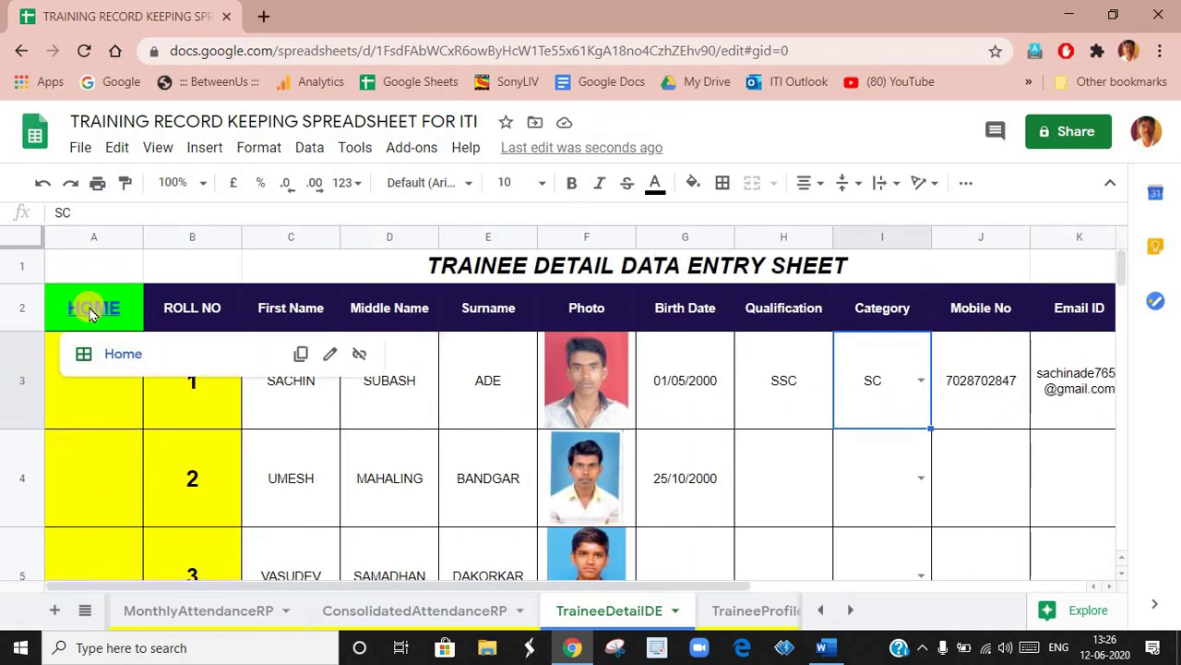
{"action": "left_click", "coordinate": [122, 356]}
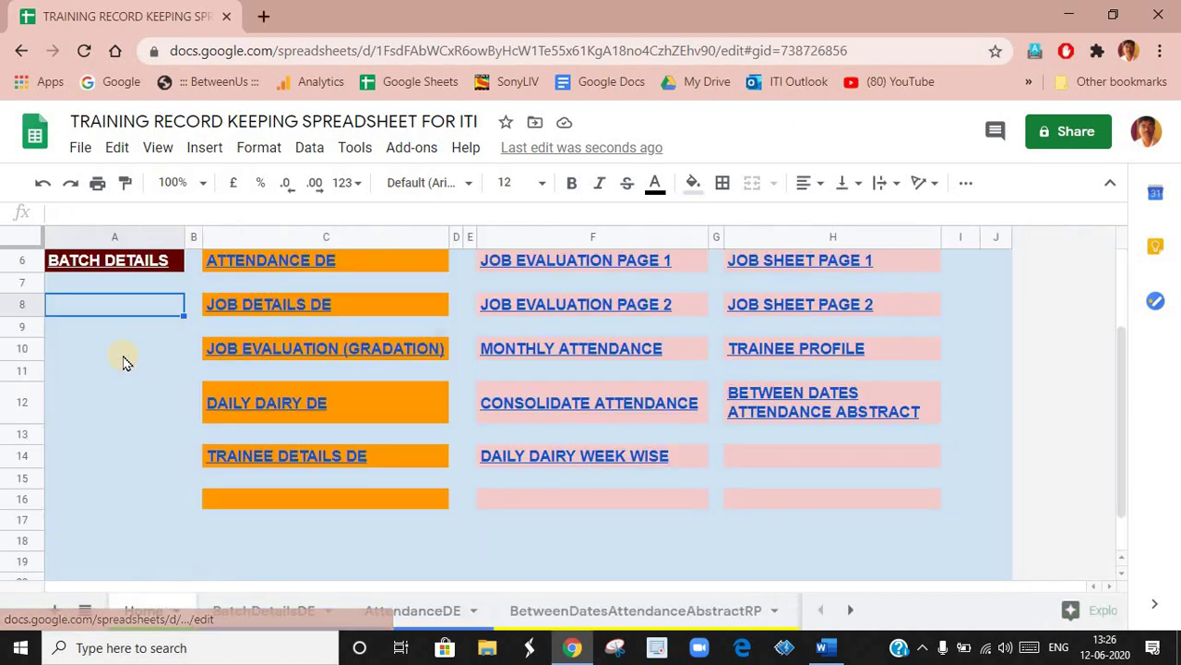
{"action": "scroll", "coordinate": [171, 470], "scroll_direction": "up", "scroll_amount": 3}
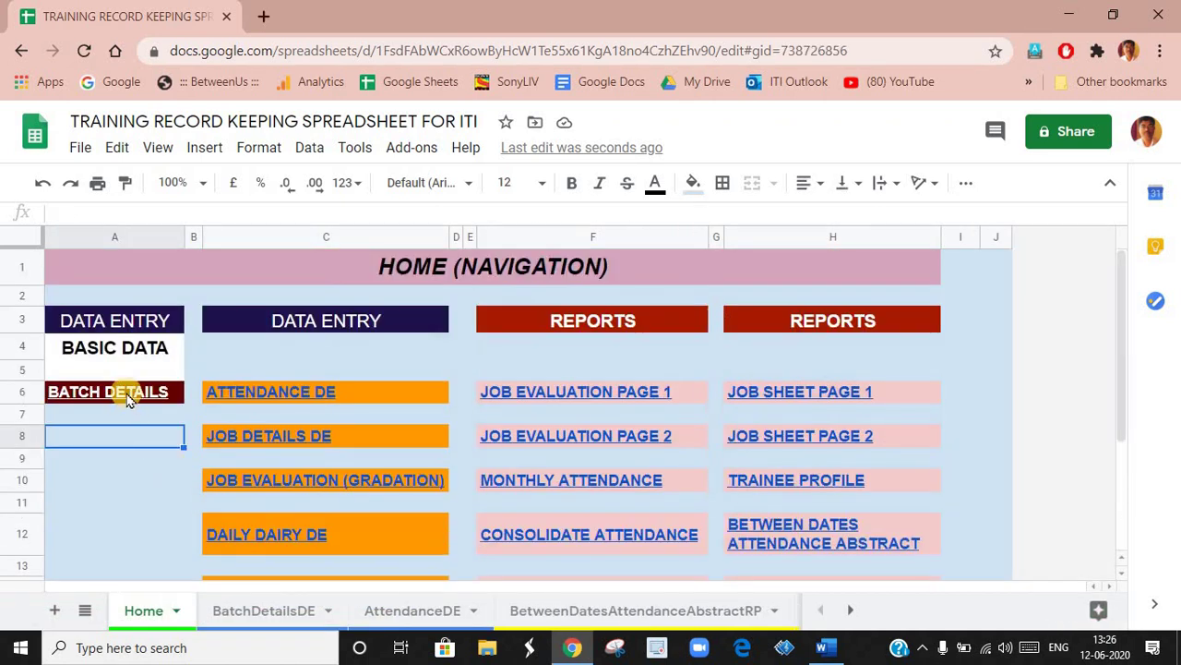
{"action": "left_click", "coordinate": [128, 394]}
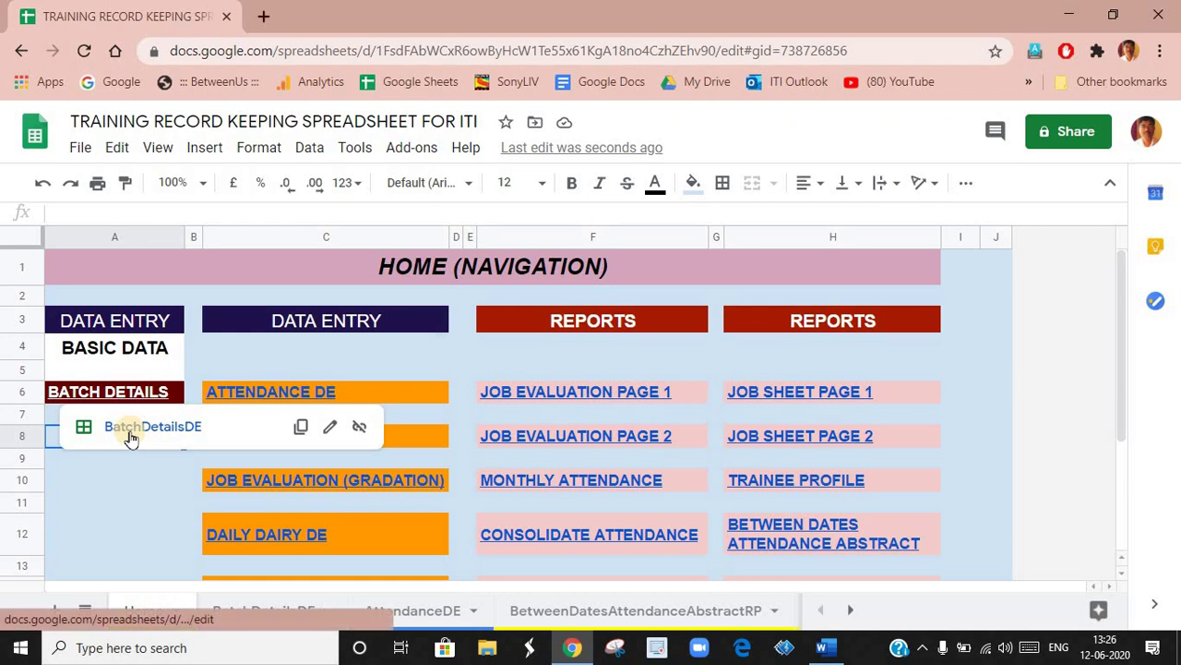
{"action": "left_click", "coordinate": [130, 434]}
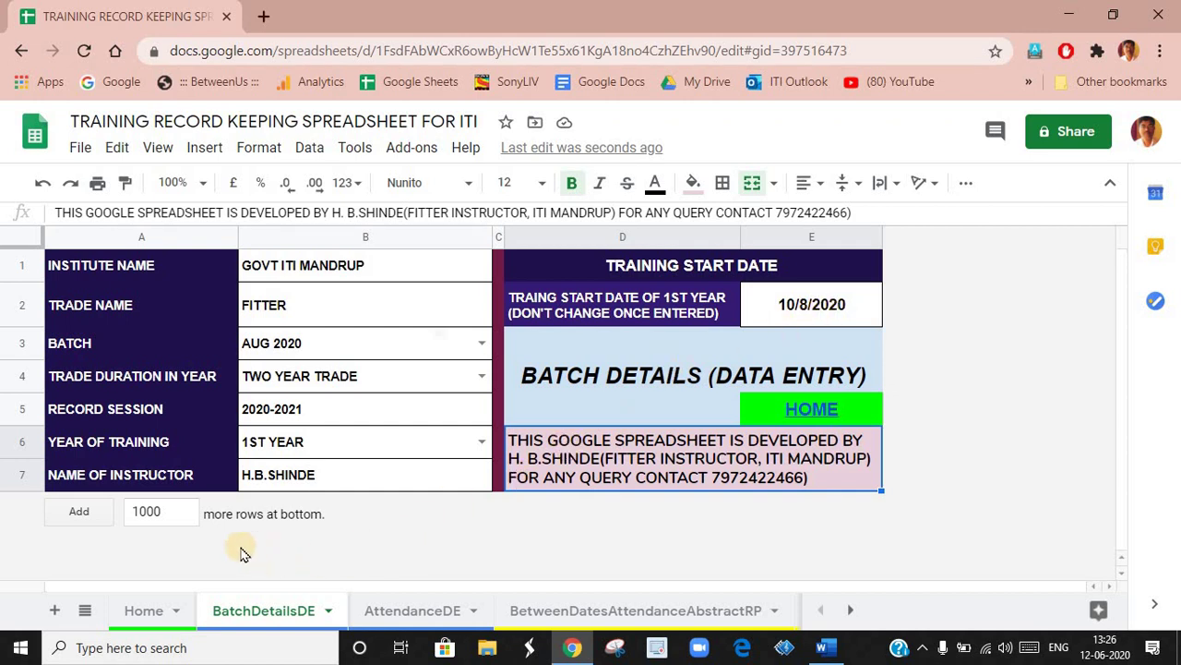
{"action": "left_click", "coordinate": [811, 406]}
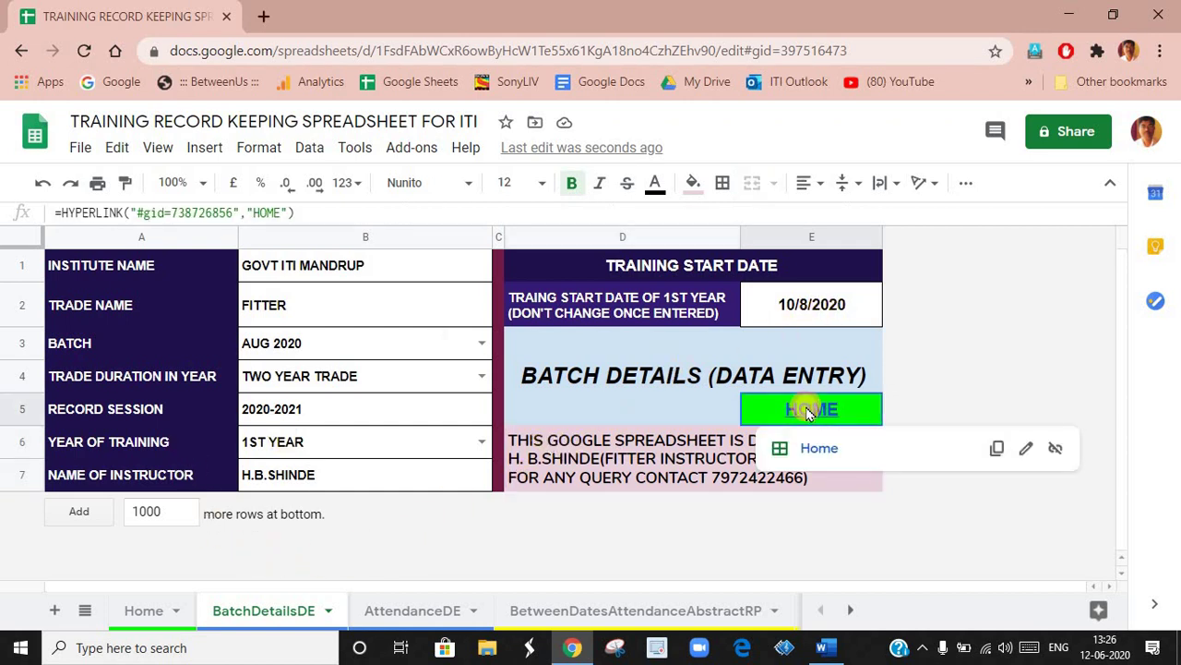
{"action": "left_click", "coordinate": [809, 448]}
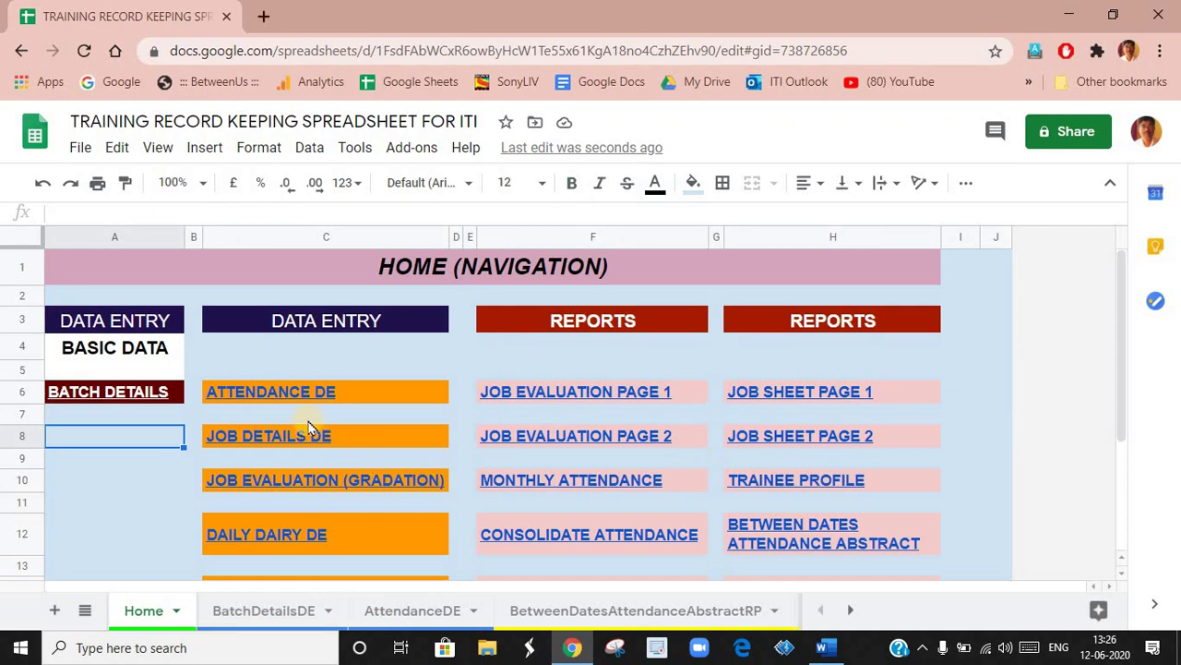
Open the AttendanceDE sheet and check the formula behind the first date in B5.
{"action": "left_click", "coordinate": [282, 394]}
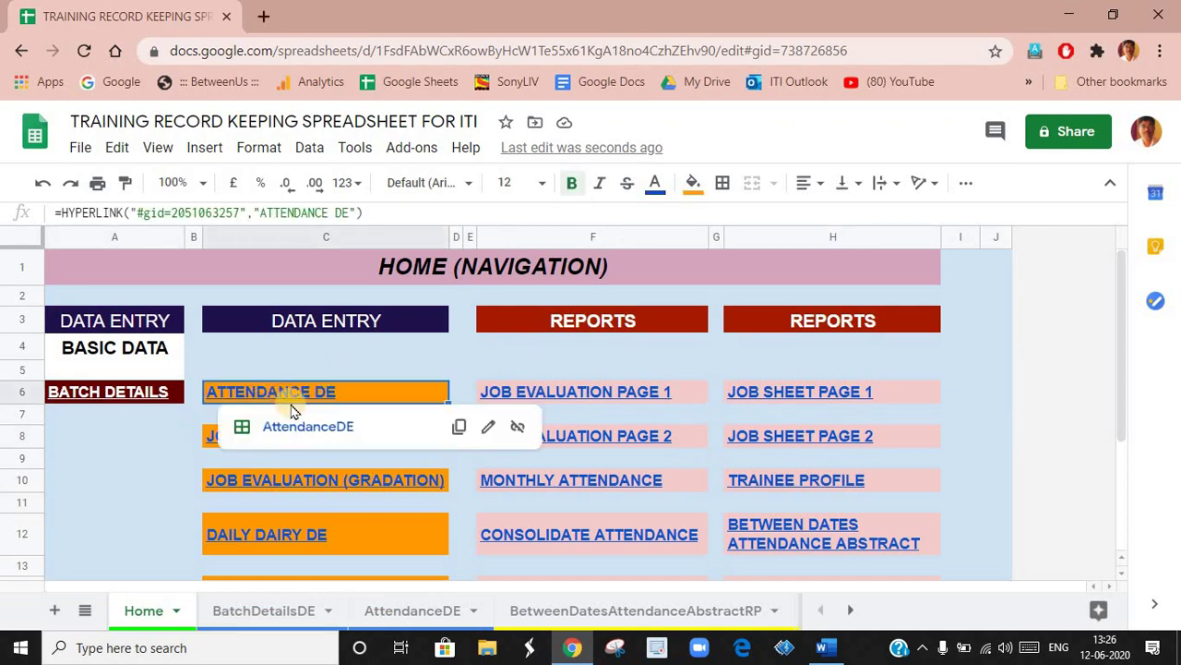
{"action": "left_click", "coordinate": [295, 427]}
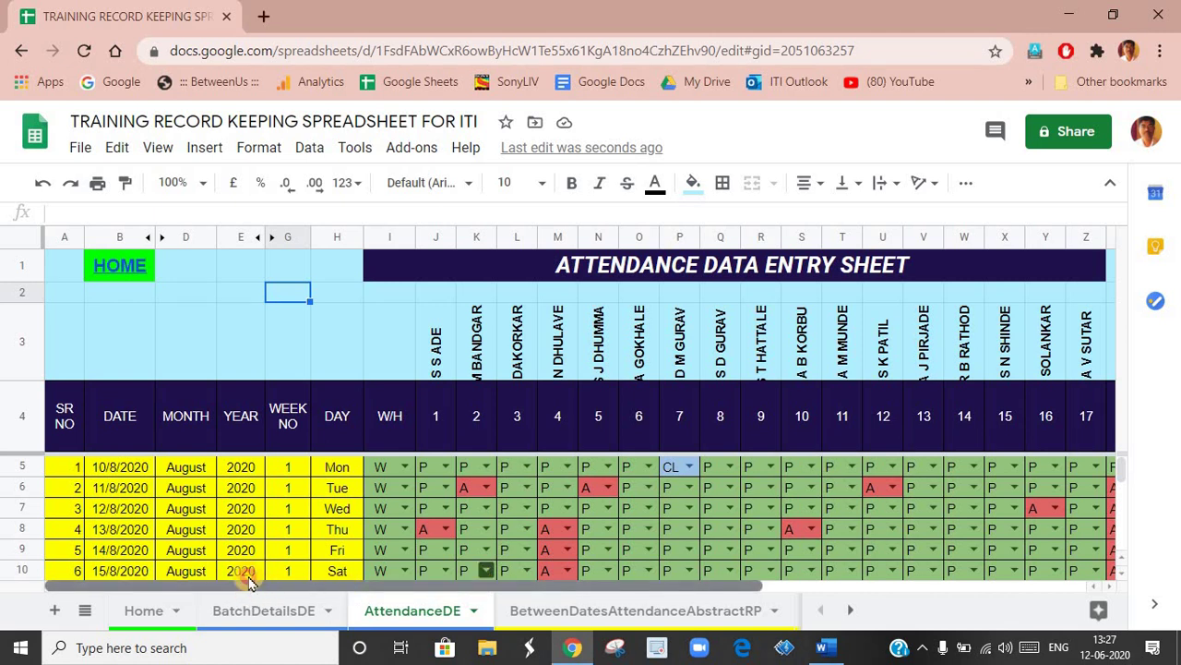
{"action": "left_click", "coordinate": [120, 469]}
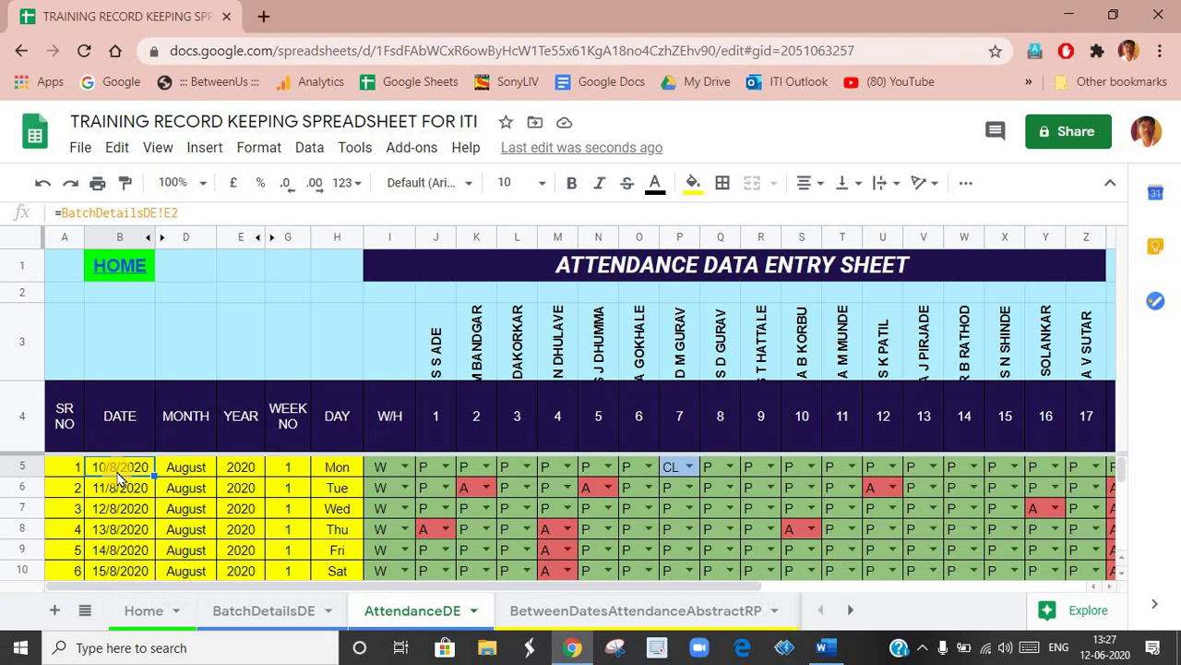
{"action": "scroll", "coordinate": [120, 477], "scroll_direction": "down", "scroll_amount": 5}
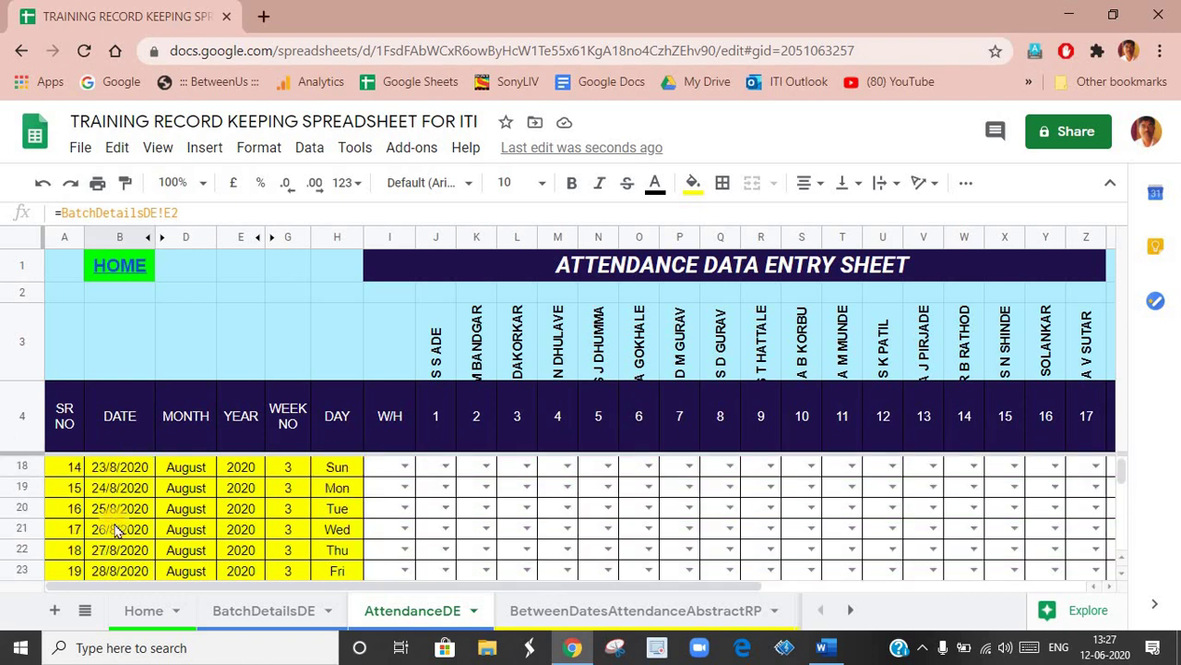
{"action": "scroll", "coordinate": [116, 530], "scroll_direction": "down", "scroll_amount": 4}
{"action": "scroll", "coordinate": [117, 529], "scroll_direction": "up", "scroll_amount": 9}
{"action": "left_click", "coordinate": [152, 467]}
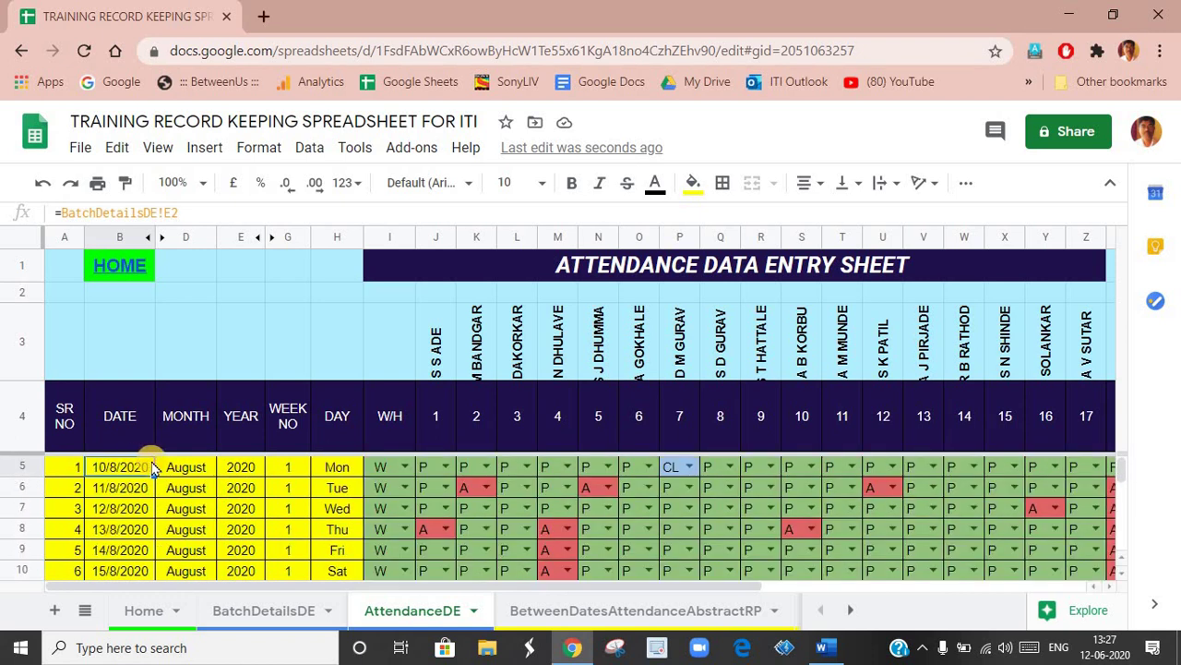
Keep P as trainee 1's first-day attendance mark.
{"action": "left_click", "coordinate": [404, 467]}
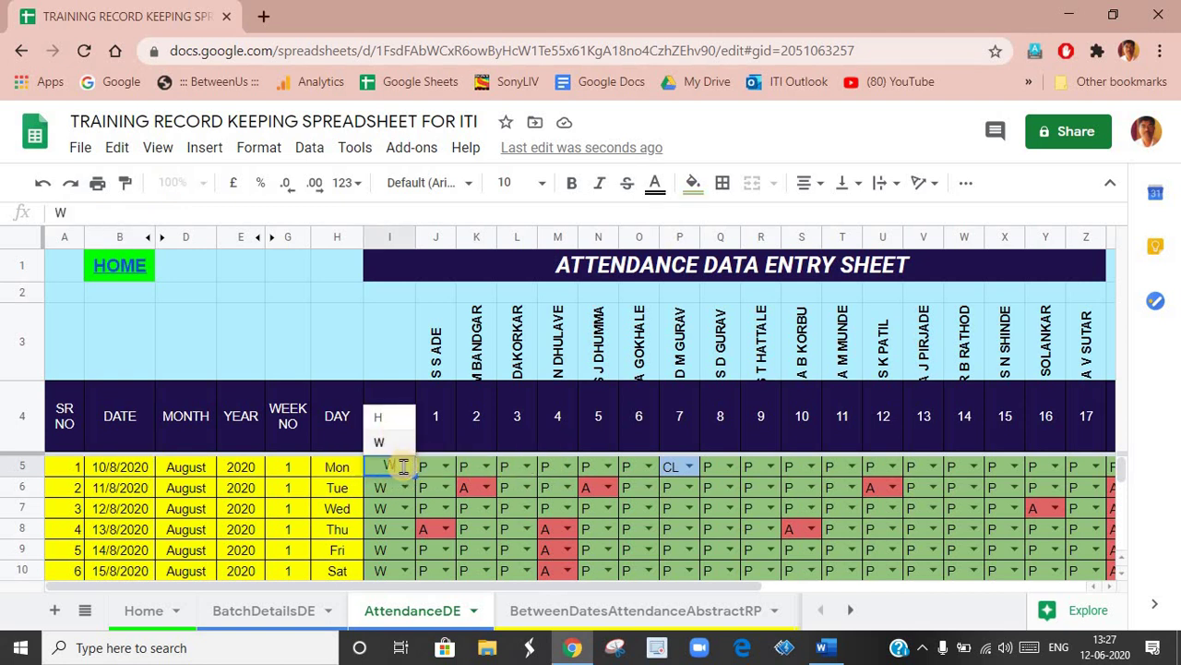
{"action": "double_click", "coordinate": [403, 466]}
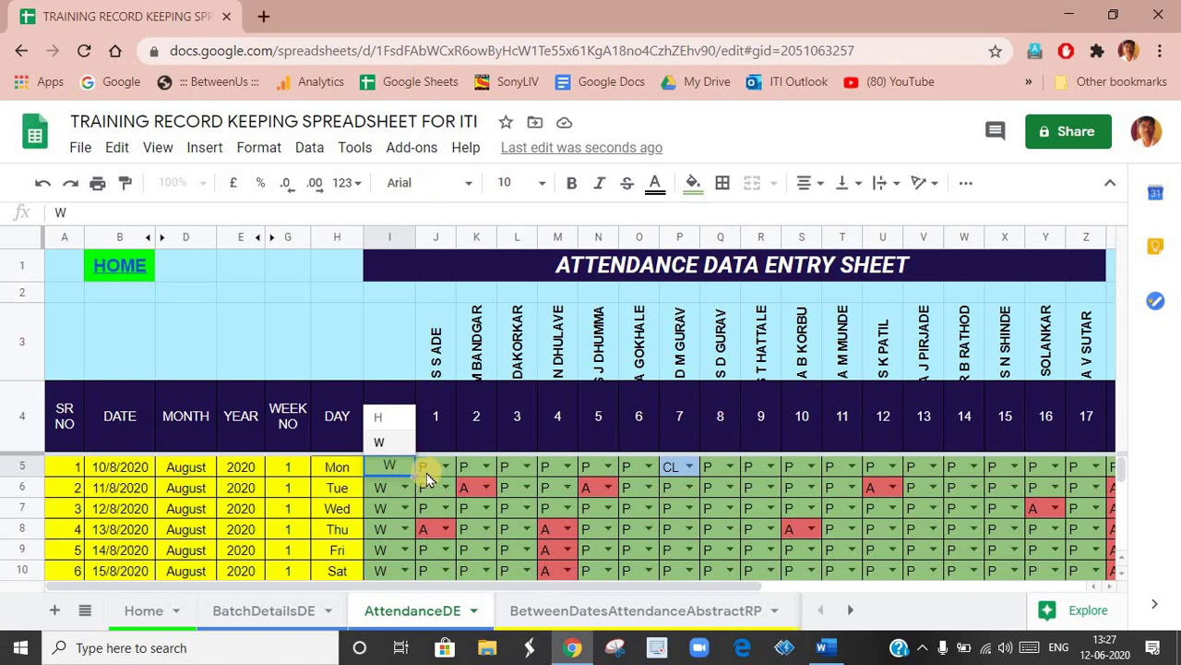
{"action": "left_click", "coordinate": [440, 468]}
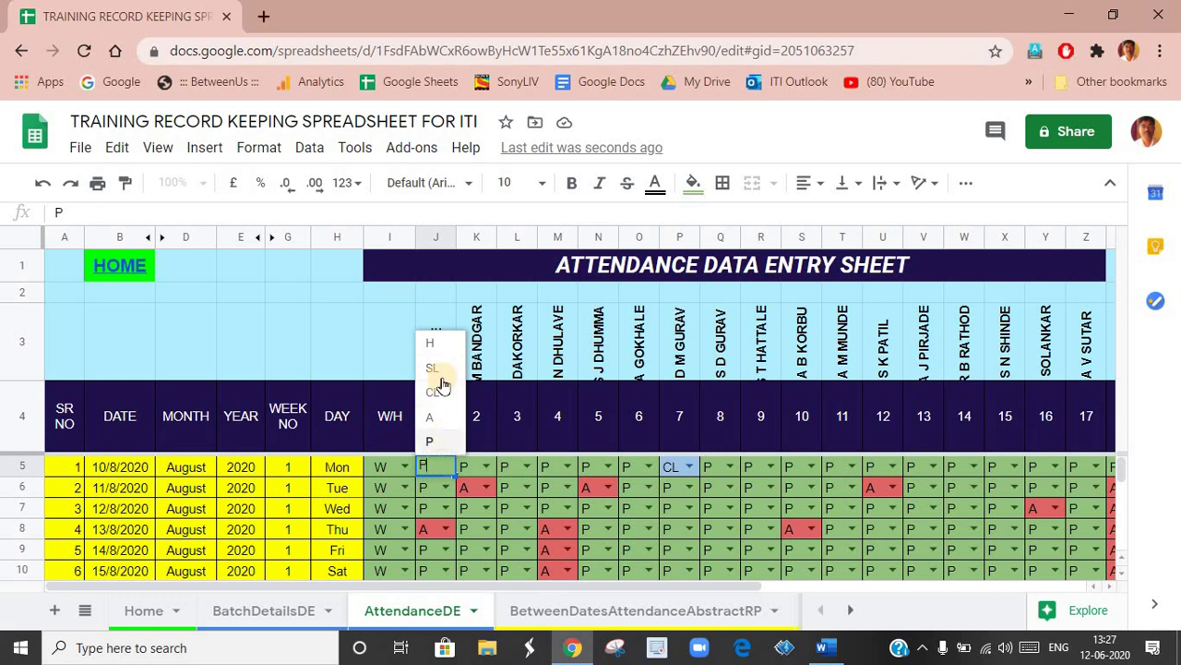
{"action": "left_click", "coordinate": [443, 450]}
Scroll back left and follow the HOME link in B1 to the Home sheet.
{"action": "left_click_drag", "start_coordinate": [443, 591], "coordinate": [888, 608]}
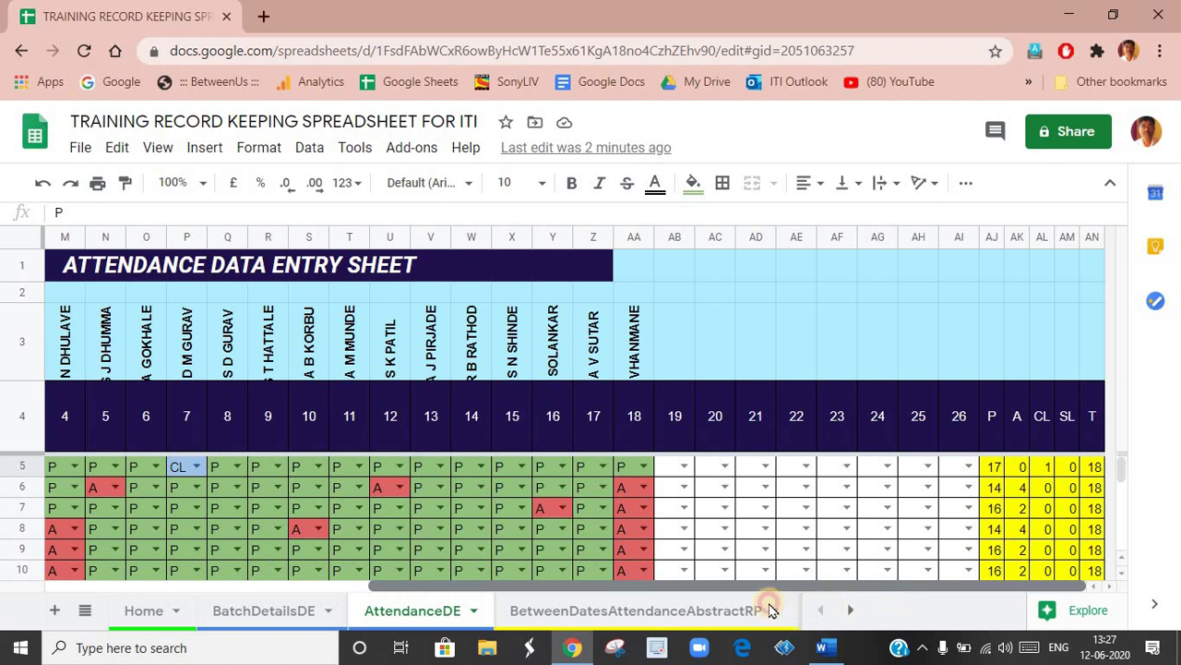
{"action": "left_click_drag", "start_coordinate": [726, 591], "coordinate": [481, 593]}
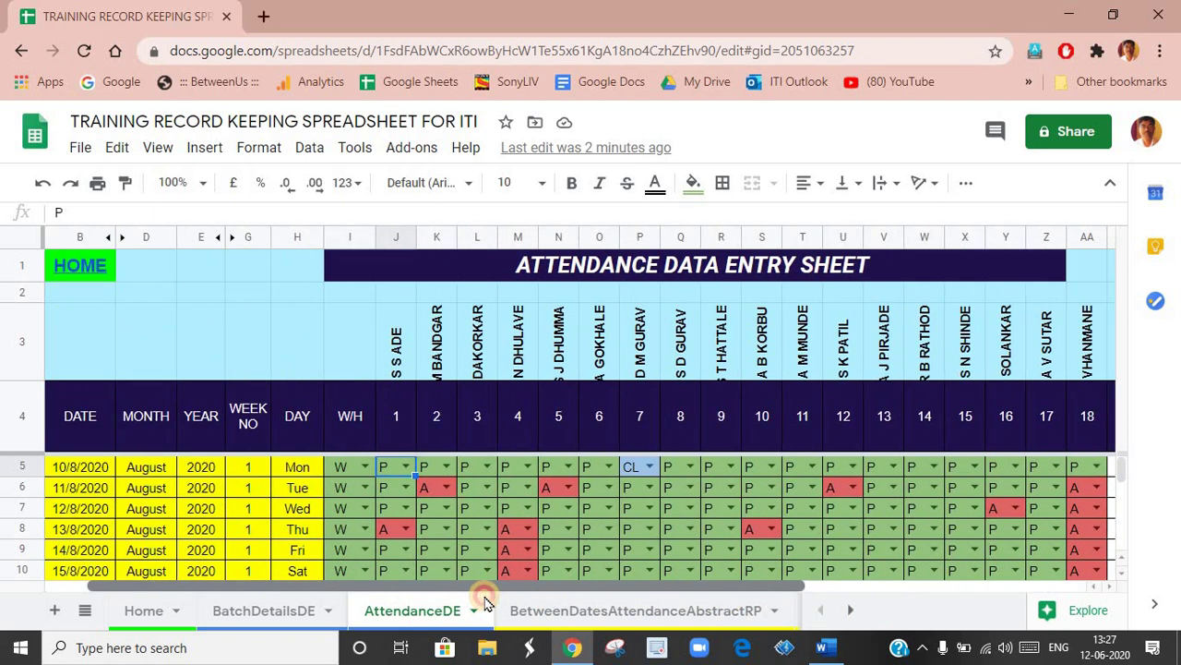
{"action": "left_click", "coordinate": [83, 266]}
{"action": "left_click", "coordinate": [125, 314]}
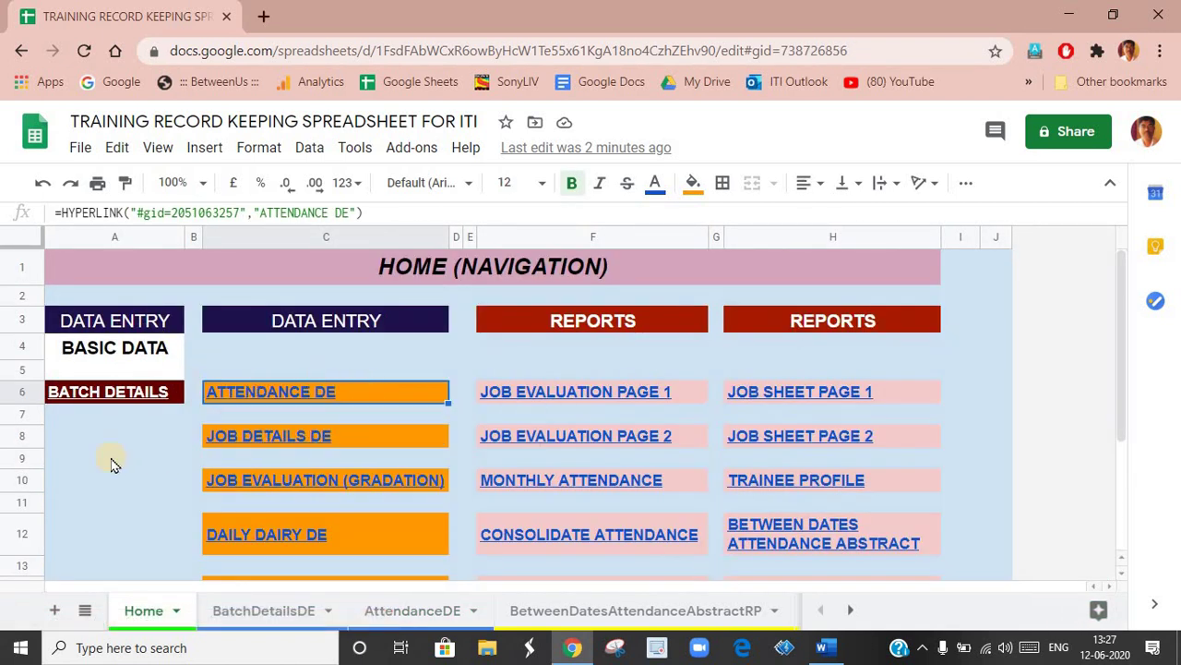
Open the JobDetailDE sheet and select the first job's drawing in C4.
{"action": "scroll", "coordinate": [105, 456], "scroll_direction": "down", "scroll_amount": 2}
{"action": "left_click", "coordinate": [279, 311]}
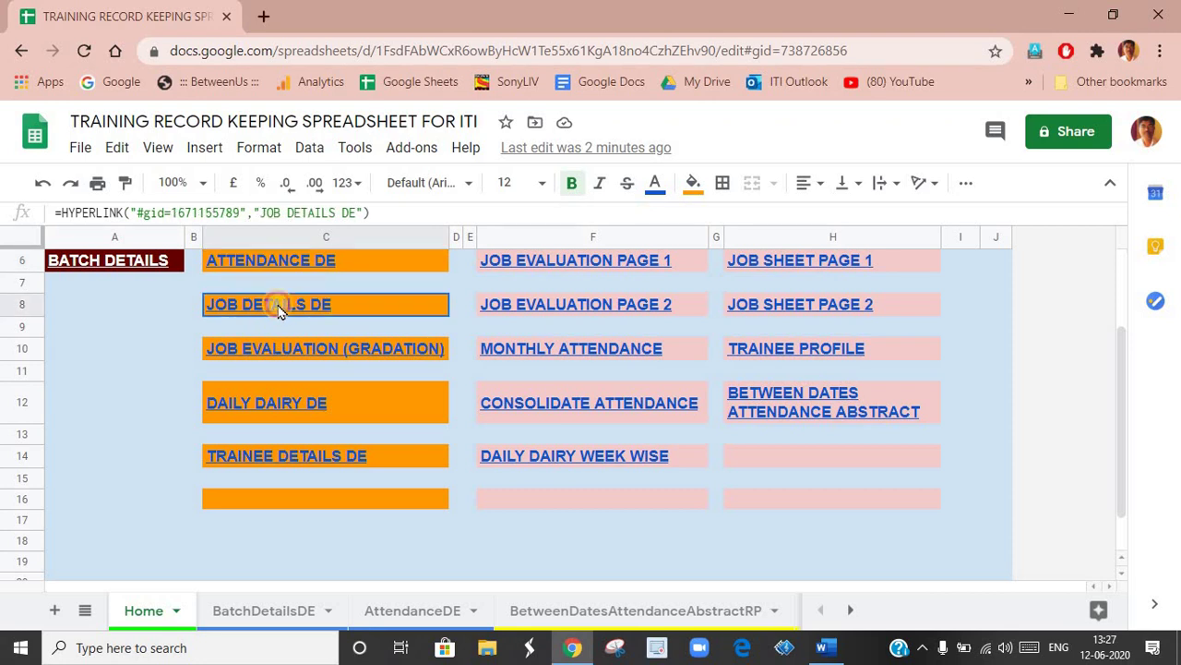
{"action": "left_click", "coordinate": [300, 340]}
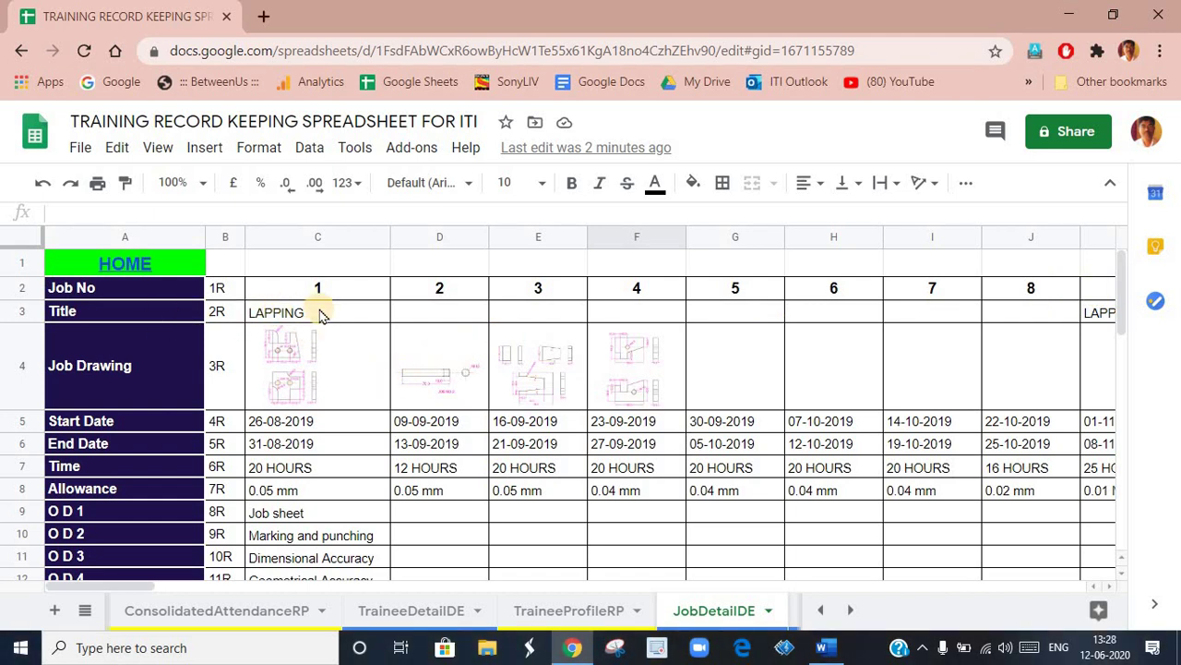
{"action": "left_click", "coordinate": [330, 367]}
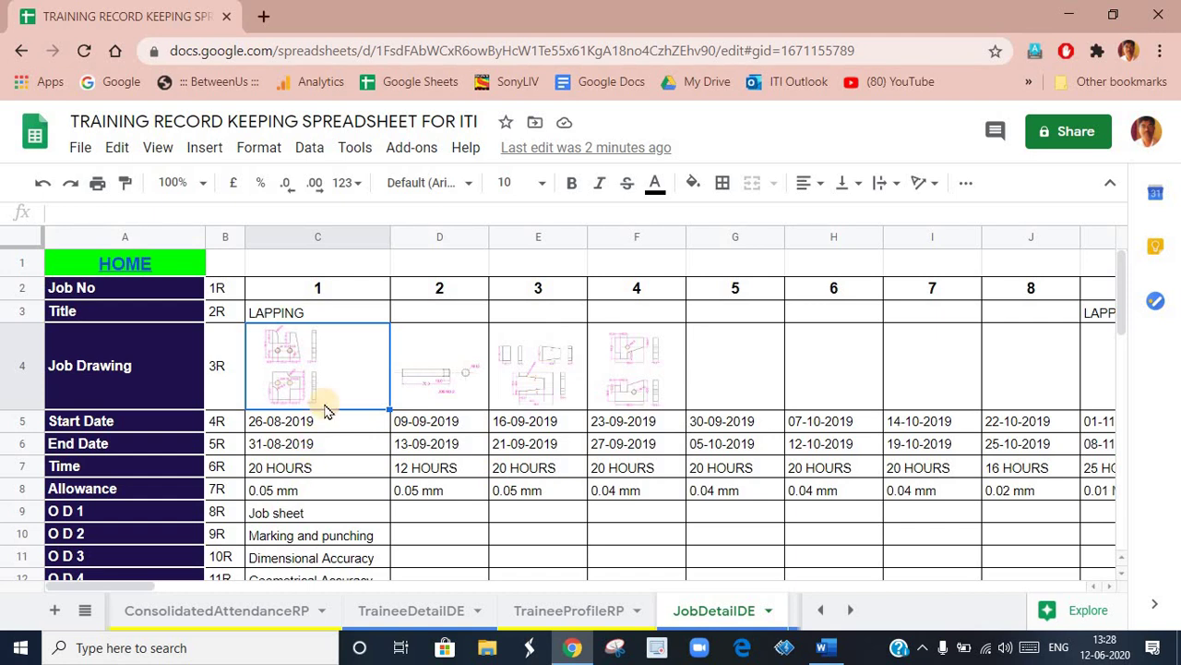
Review the marks, procedures and safety precautions down the sheet, then select HOME.
{"action": "scroll", "coordinate": [316, 450], "scroll_direction": "down", "scroll_amount": 2}
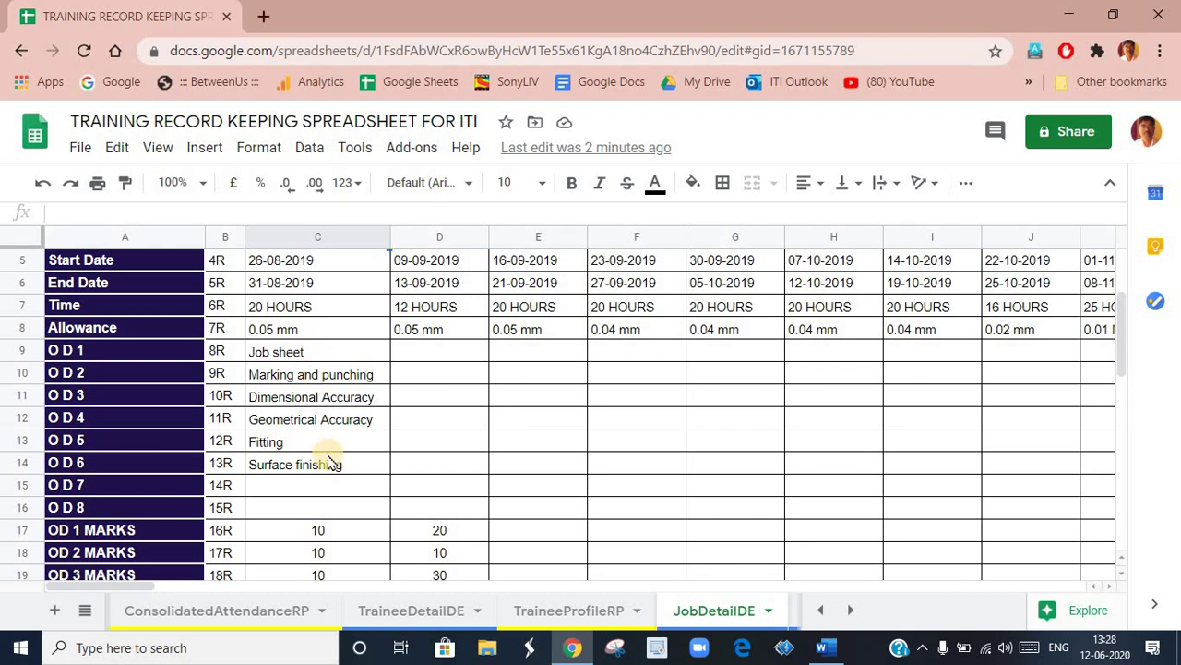
{"action": "scroll", "coordinate": [328, 461], "scroll_direction": "down", "scroll_amount": 3}
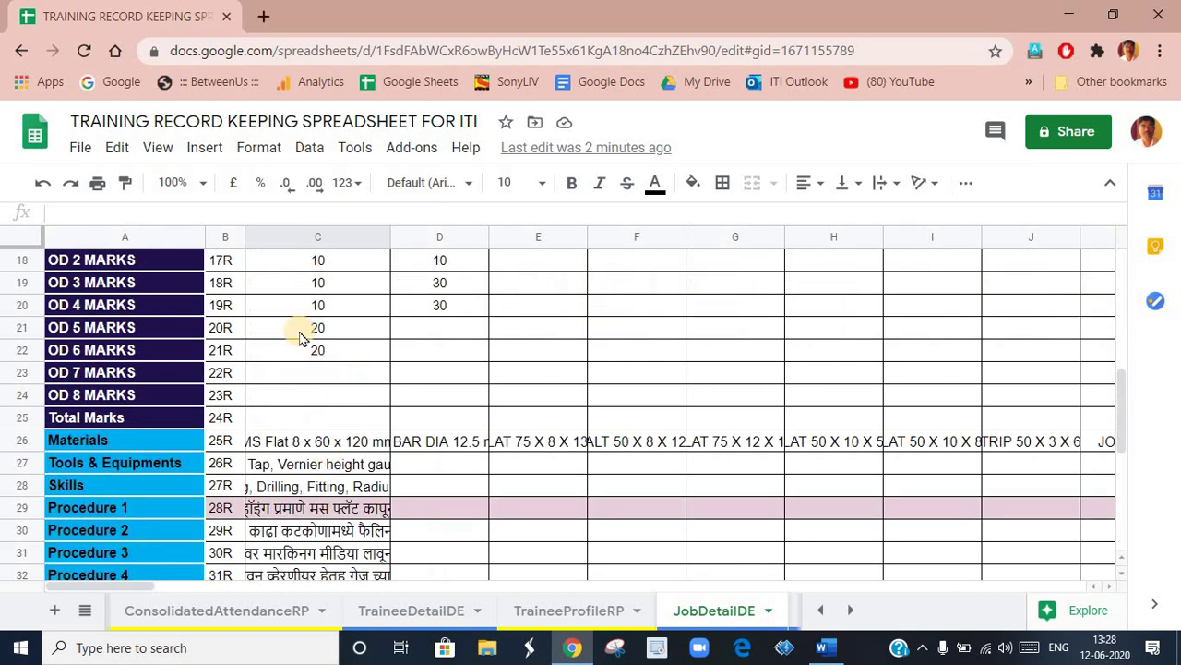
{"action": "scroll", "coordinate": [305, 369], "scroll_direction": "up", "scroll_amount": 2}
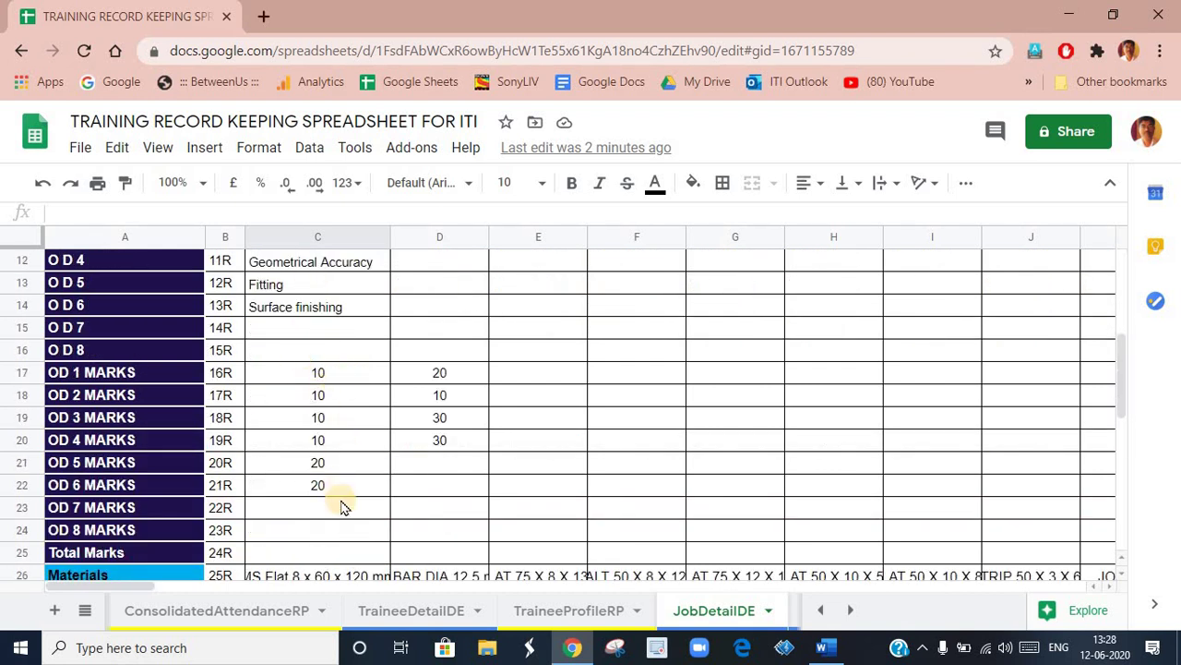
{"action": "scroll", "coordinate": [341, 507], "scroll_direction": "down", "scroll_amount": 2}
{"action": "scroll", "coordinate": [342, 507], "scroll_direction": "down", "scroll_amount": 2}
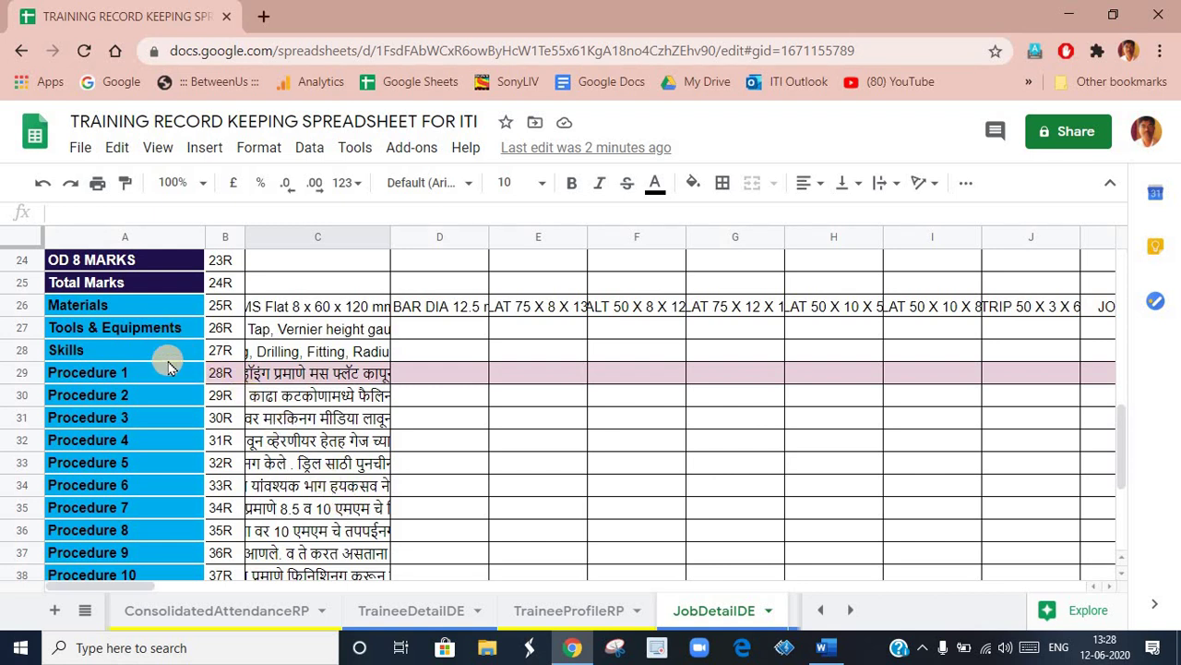
{"action": "scroll", "coordinate": [178, 388], "scroll_direction": "down", "scroll_amount": 2}
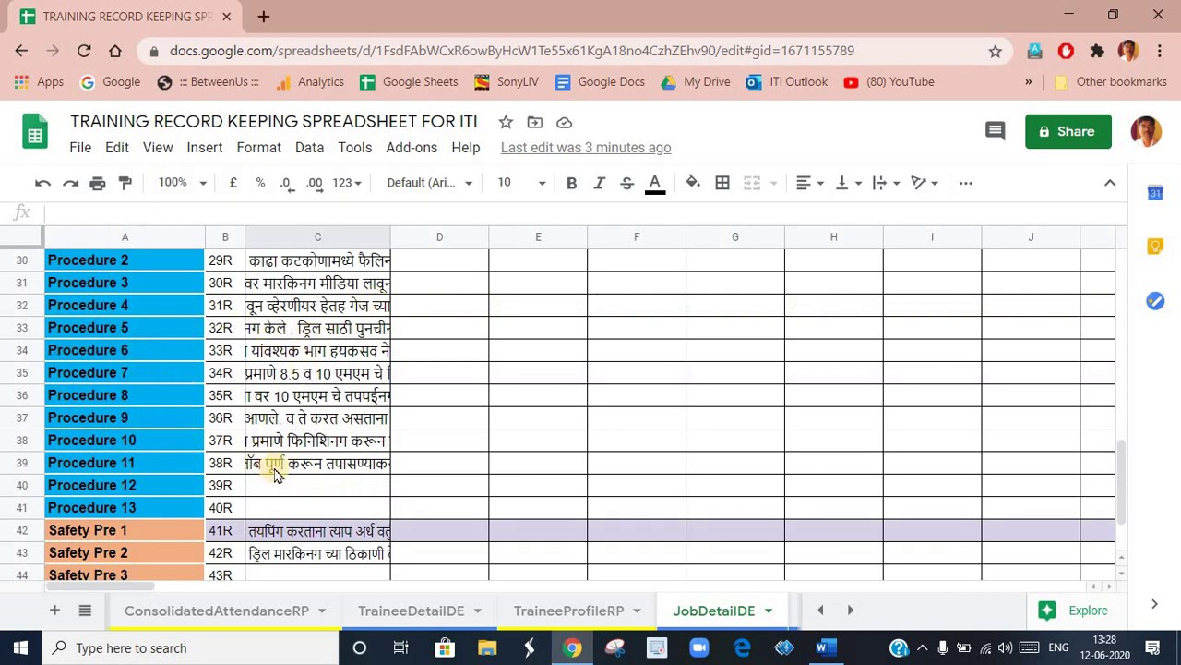
{"action": "scroll", "coordinate": [130, 445], "scroll_direction": "down", "scroll_amount": 2}
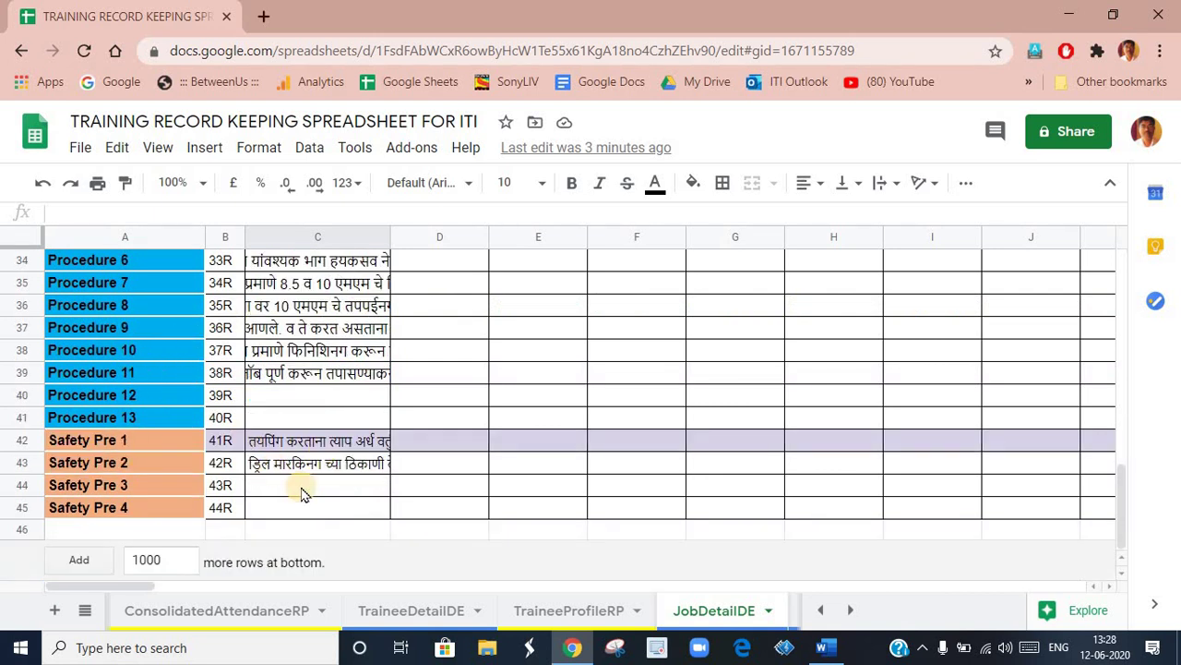
{"action": "scroll", "coordinate": [305, 491], "scroll_direction": "up", "scroll_amount": 10}
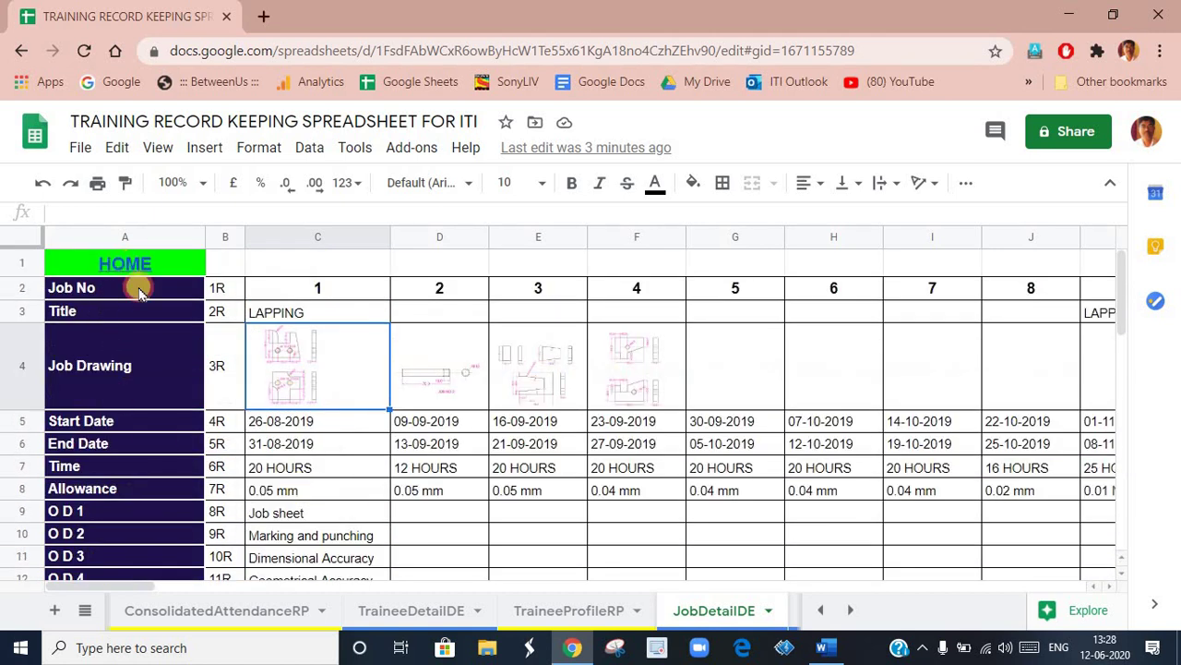
{"action": "left_click", "coordinate": [125, 264]}
Return to the Home sheet and select the JOB EVALUATION (GRADATION) link in C10.
{"action": "left_click", "coordinate": [116, 297]}
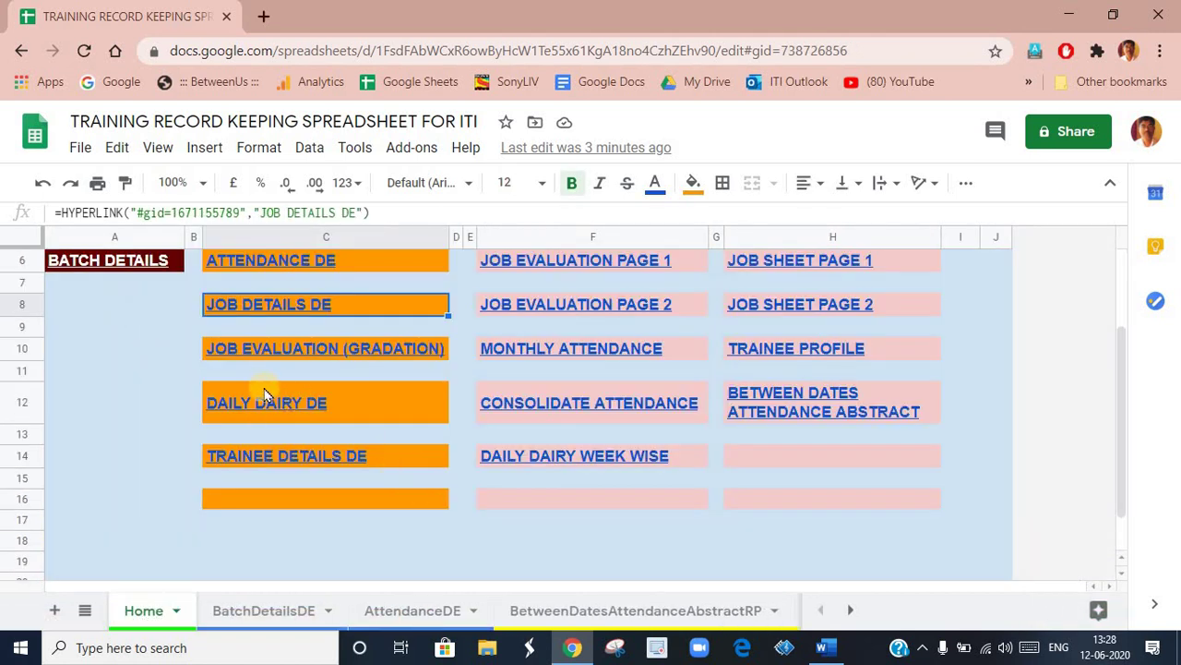
{"action": "mouse_move", "coordinate": [261, 407]}
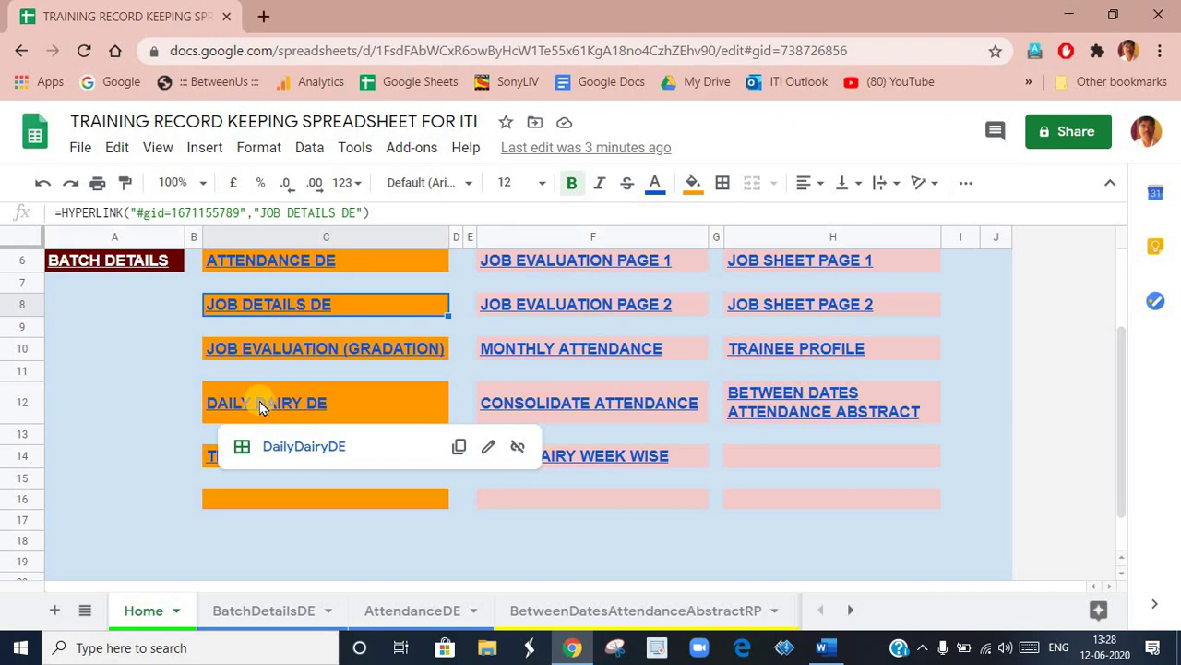
{"action": "left_click", "coordinate": [119, 503]}
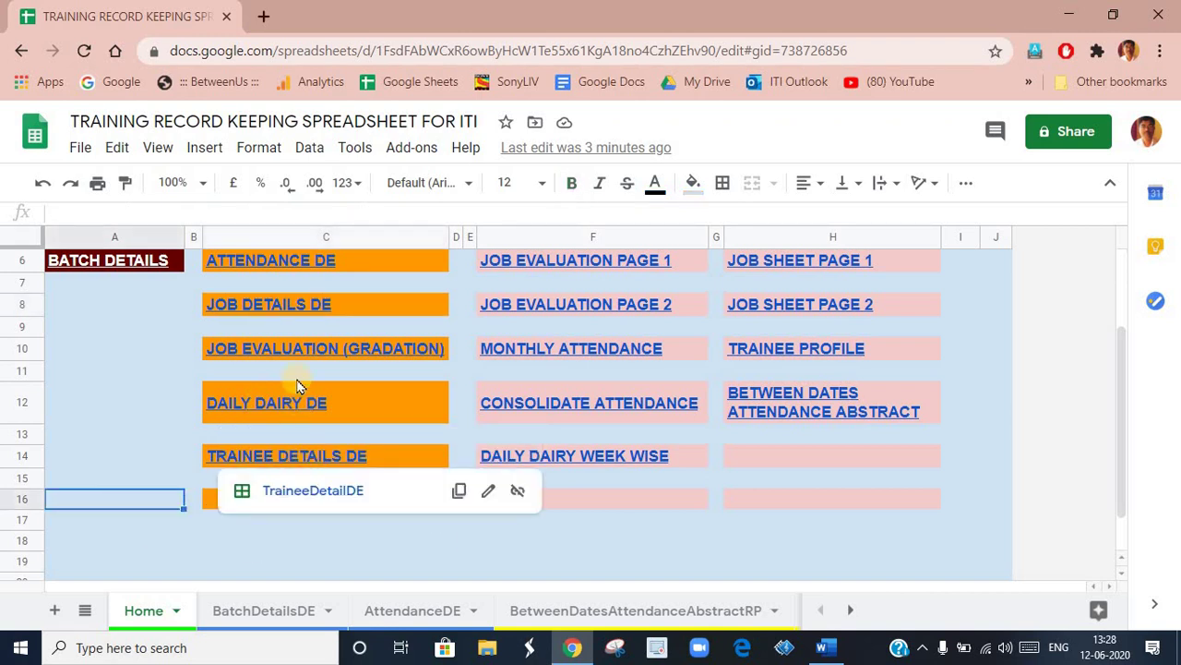
{"action": "mouse_move", "coordinate": [295, 358]}
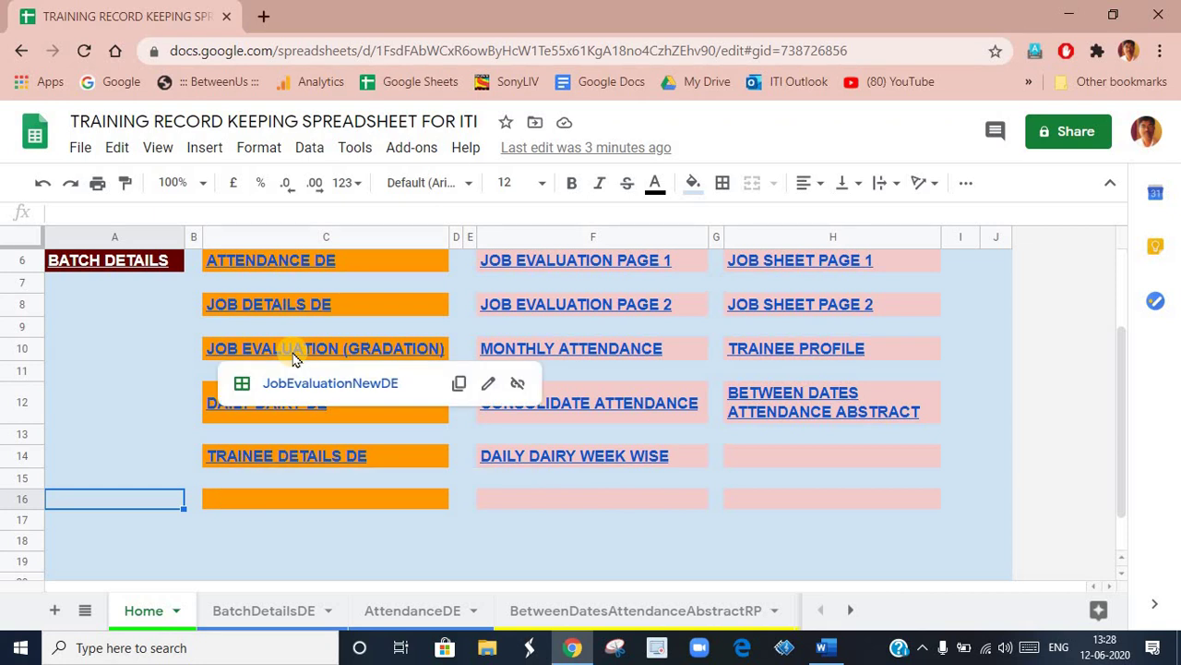
{"action": "left_click", "coordinate": [295, 358]}
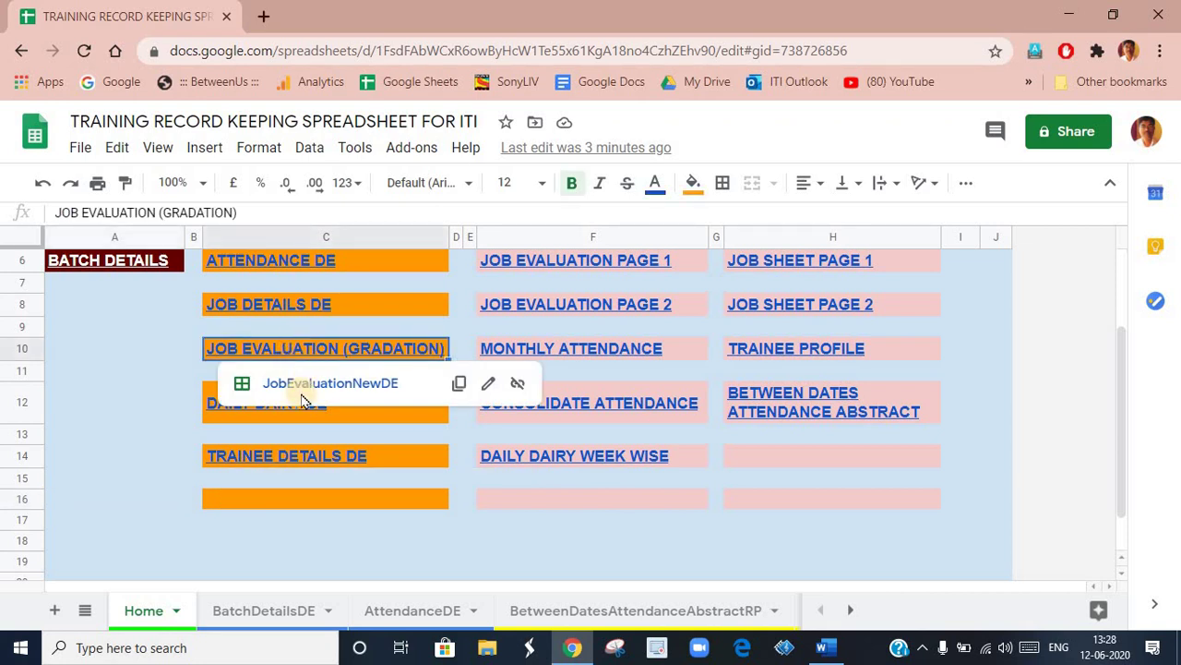
Open JobEvaluationNewDE, scan its job 2 marks, and select the HOME cell C1.
{"action": "left_click", "coordinate": [304, 391]}
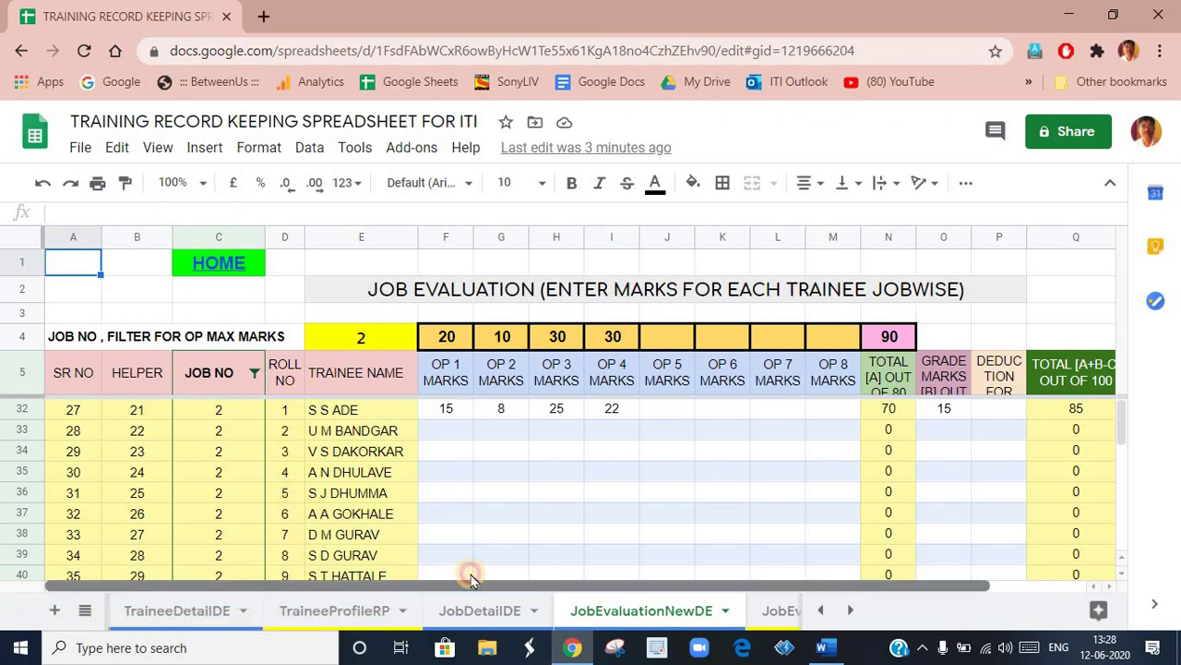
{"action": "scroll", "coordinate": [469, 572], "scroll_direction": "right", "scroll_amount": 2}
{"action": "scroll", "coordinate": [357, 573], "scroll_direction": "left", "scroll_amount": 1}
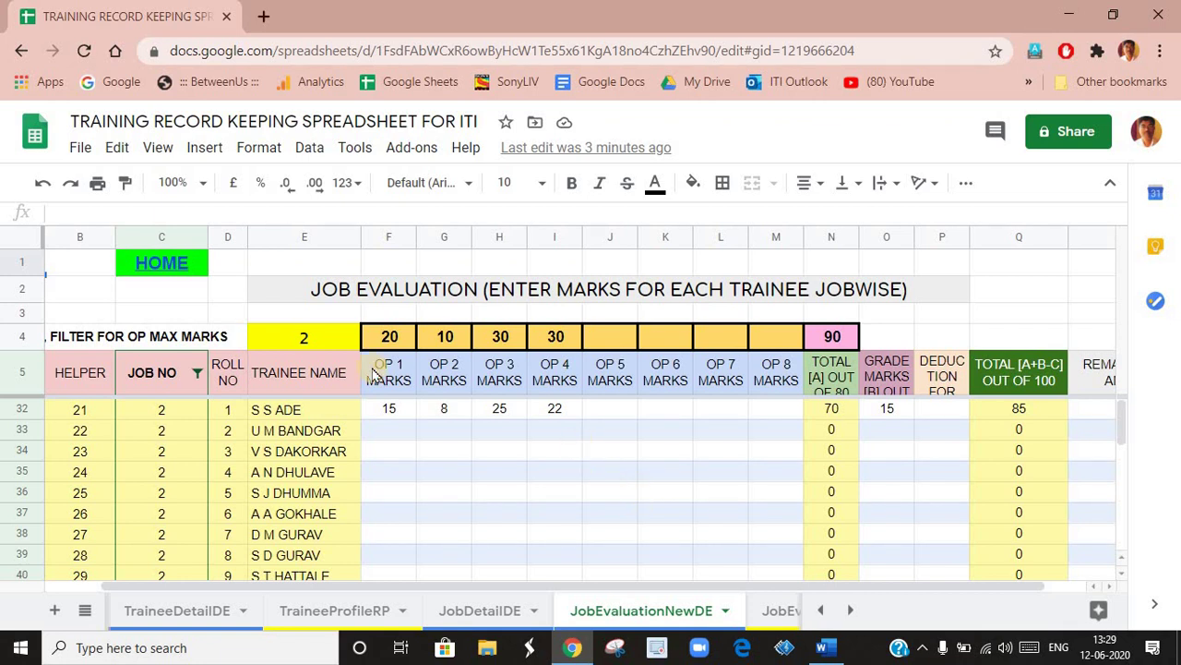
{"action": "left_click", "coordinate": [170, 269]}
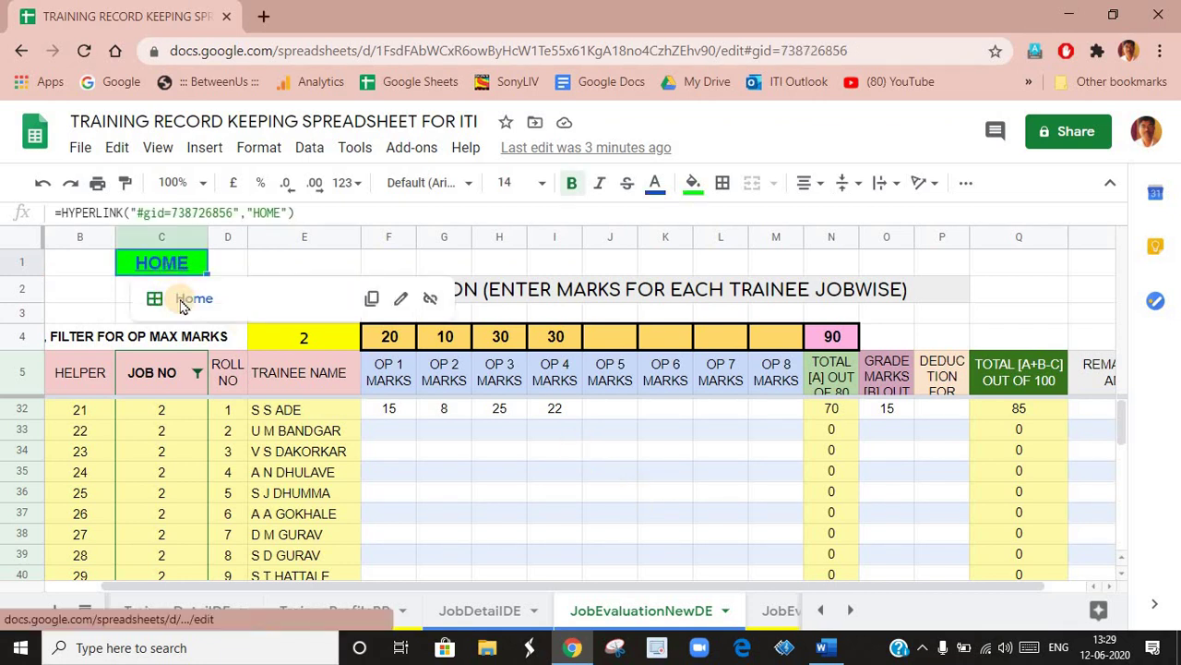
Return to Home and select the JOB EVALUATION PAGE 1 link in F6.
{"action": "left_click", "coordinate": [185, 299]}
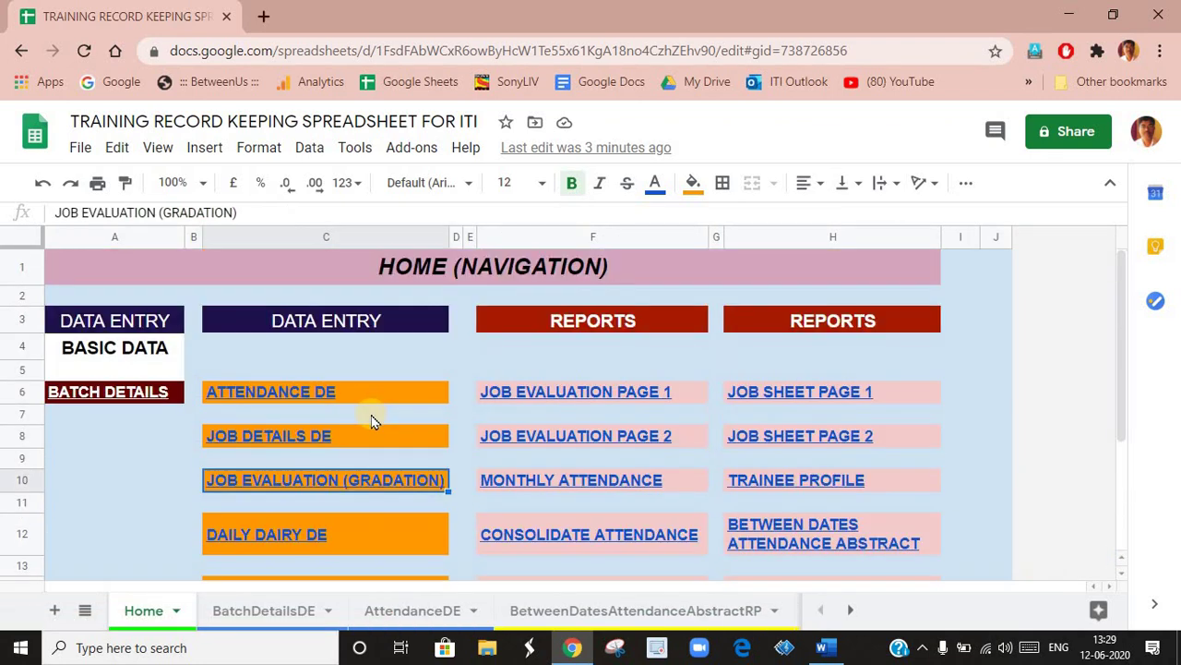
{"action": "scroll", "coordinate": [655, 435], "scroll_direction": "down", "scroll_amount": 2}
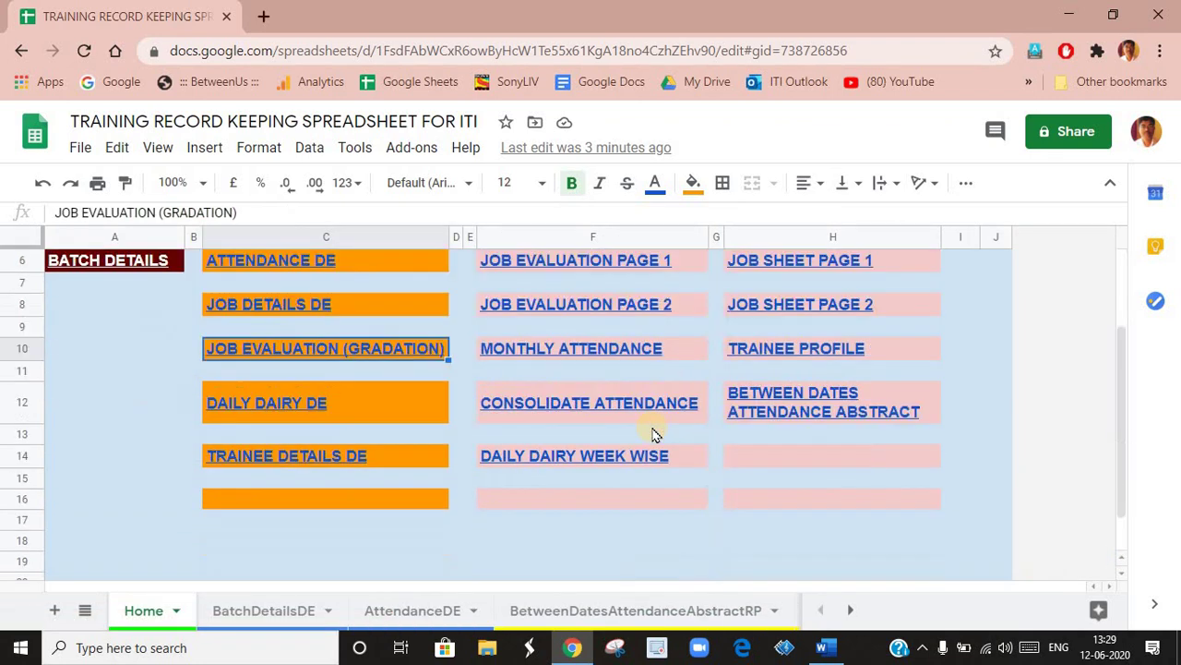
{"action": "scroll", "coordinate": [652, 434], "scroll_direction": "up", "scroll_amount": 2}
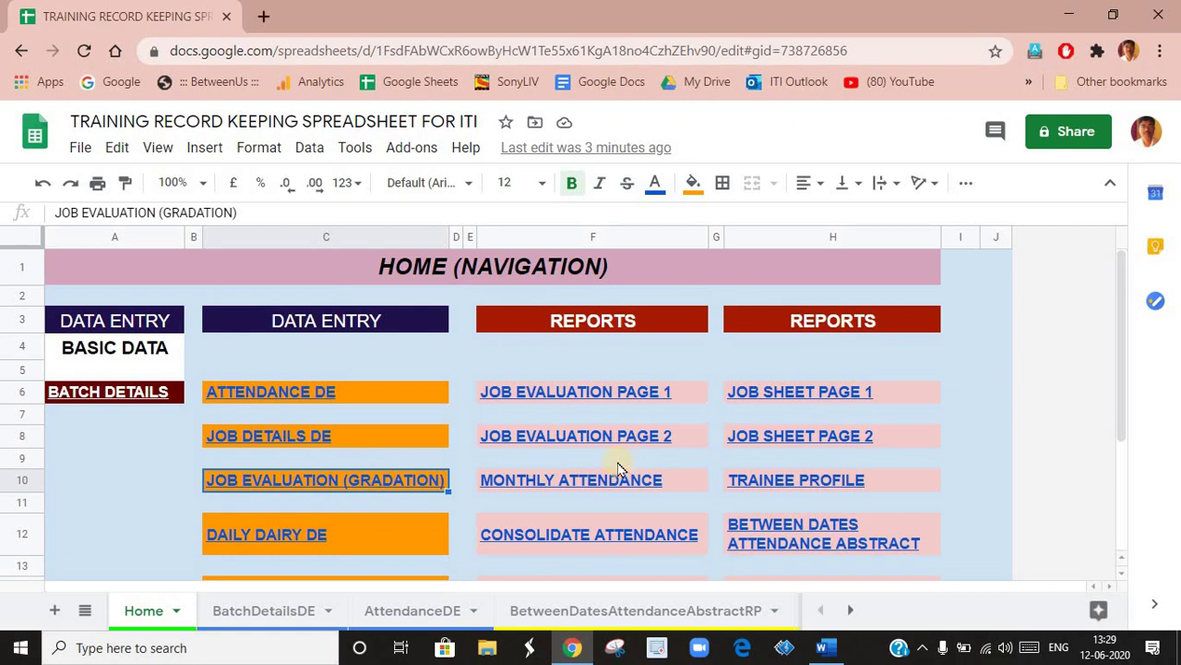
{"action": "left_click", "coordinate": [555, 400]}
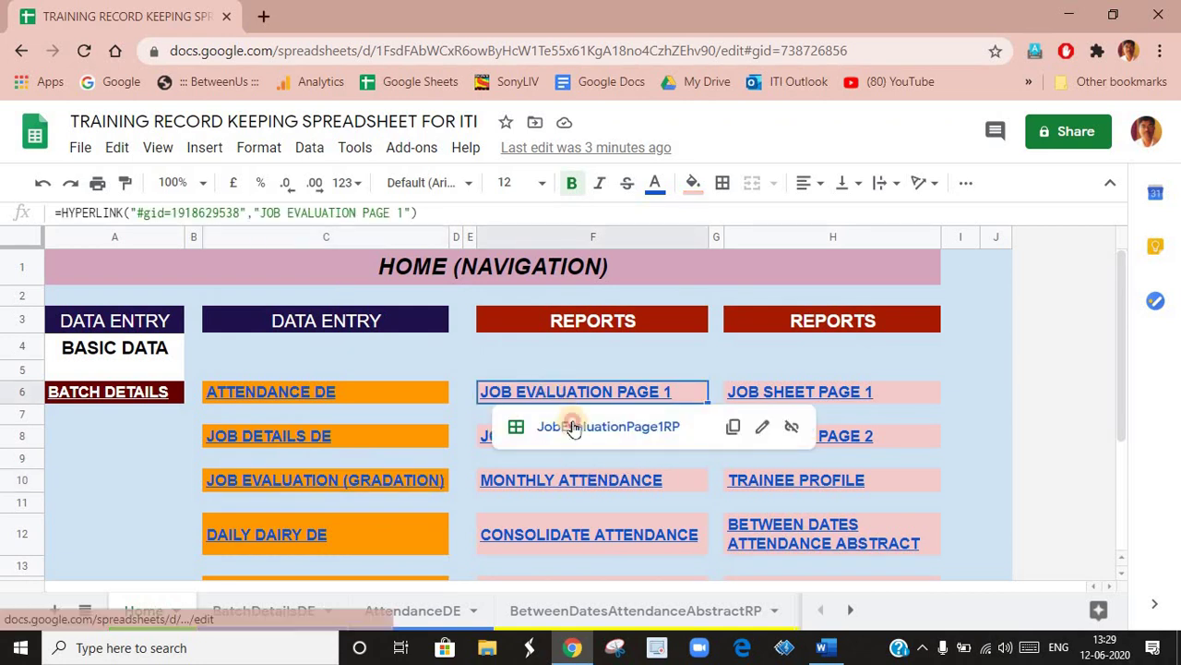
Open the JobEvaluationPage1RP report and scroll across it.
{"action": "left_click", "coordinate": [566, 424]}
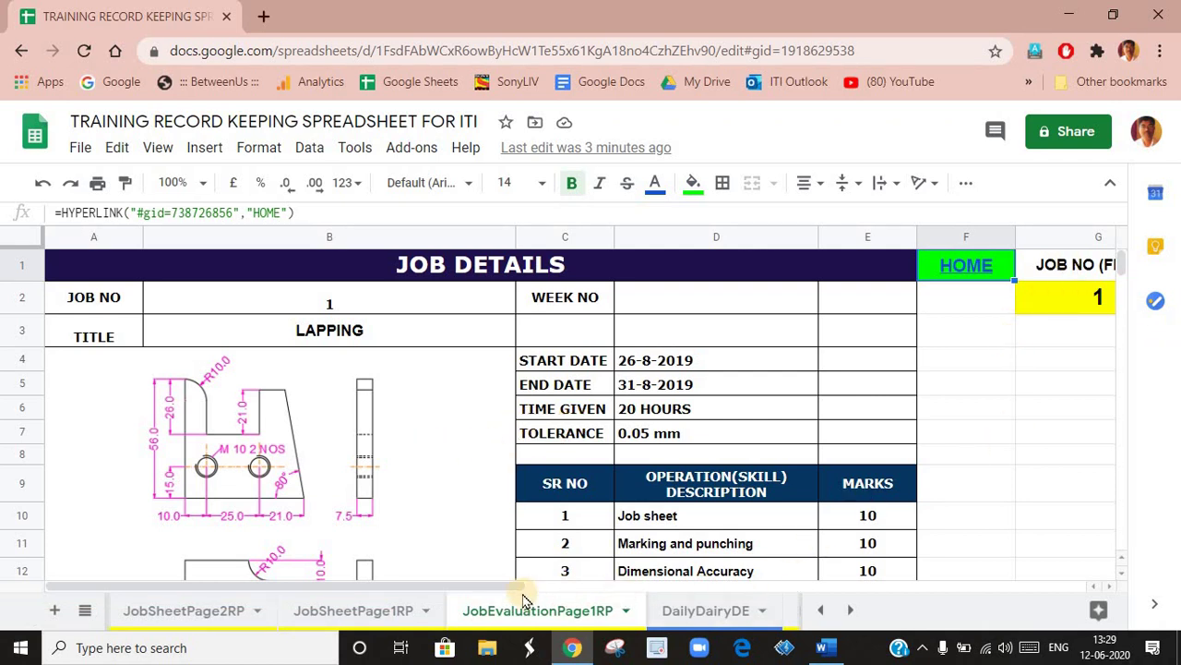
{"action": "left_click_drag", "start_coordinate": [518, 586], "coordinate": [625, 591]}
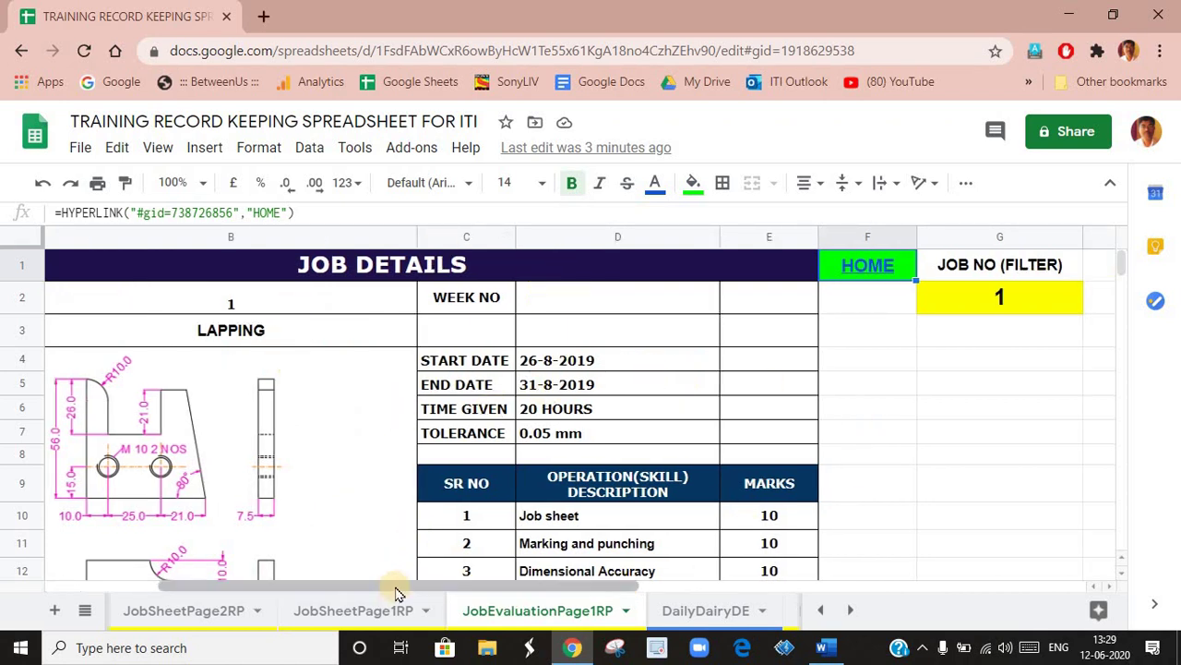
{"action": "left_click_drag", "start_coordinate": [397, 592], "coordinate": [251, 587]}
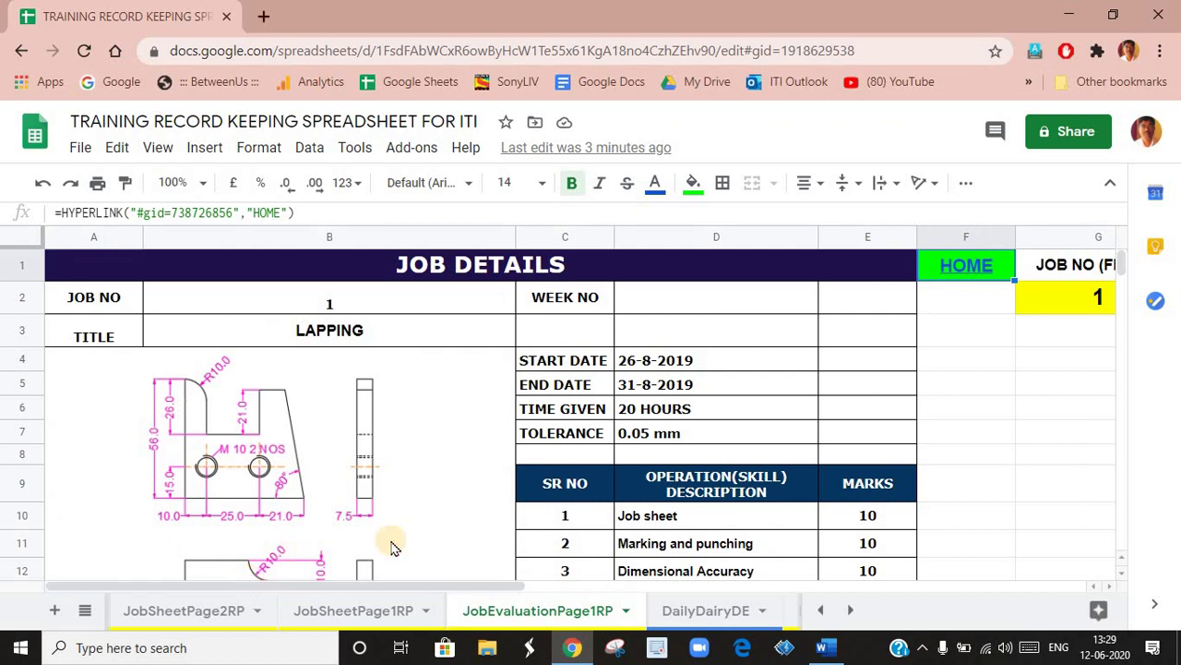
Set the JOB NO filter in G2 to 2 to load job 2's details.
{"action": "left_click", "coordinate": [1082, 310]}
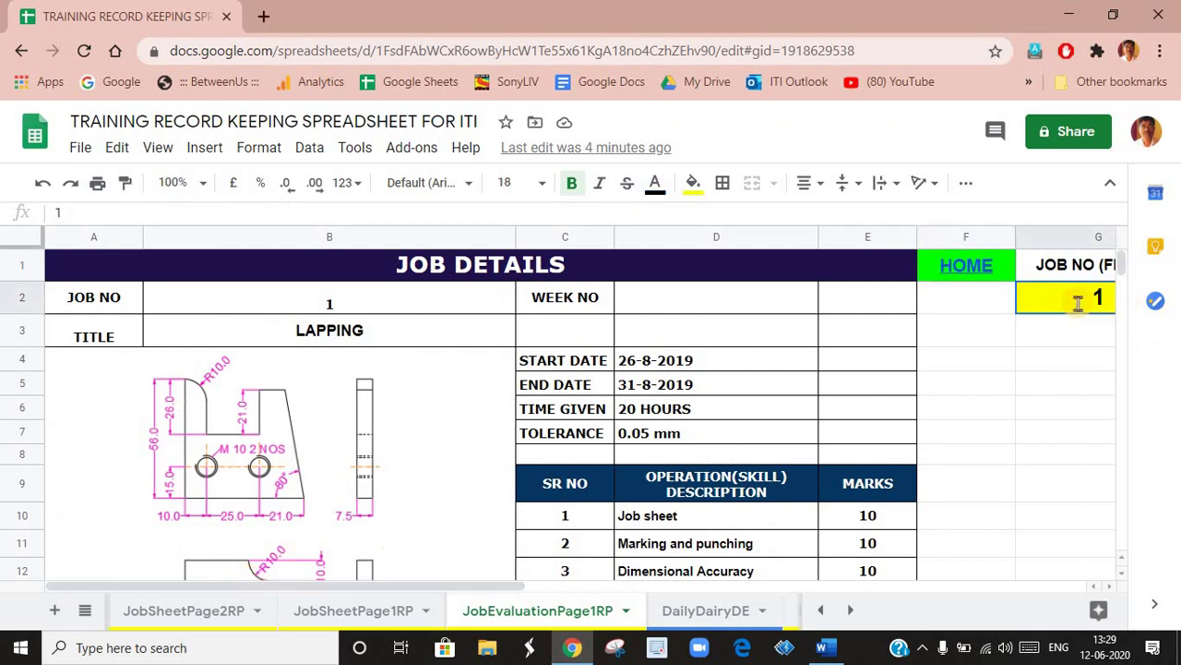
{"action": "type", "text": "2"}
{"action": "key", "text": "Return"}
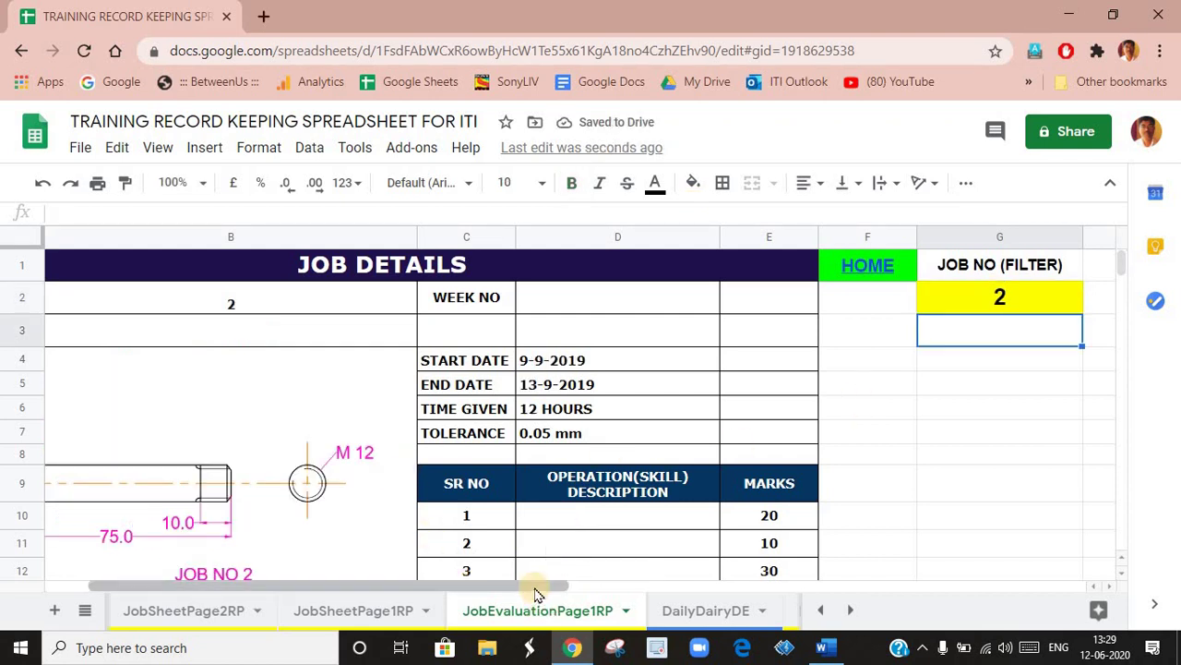
{"action": "left_click_drag", "start_coordinate": [541, 585], "coordinate": [296, 591]}
{"action": "scroll", "coordinate": [402, 461], "scroll_direction": "down", "scroll_amount": 2}
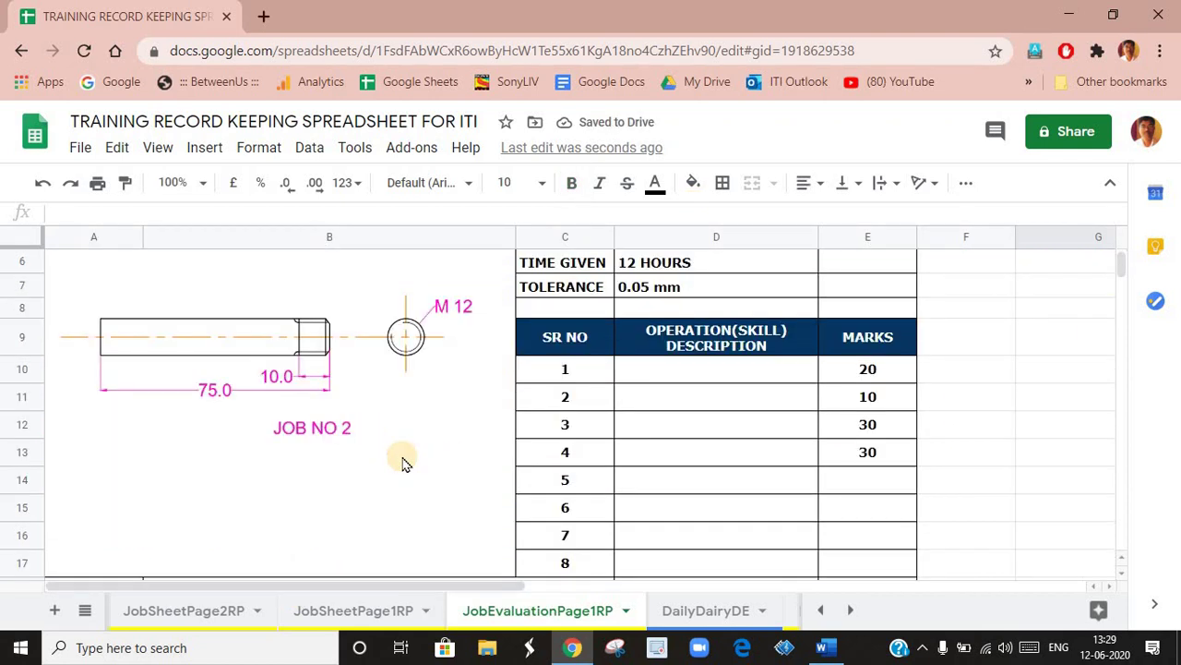
{"action": "scroll", "coordinate": [402, 461], "scroll_direction": "up", "scroll_amount": 2}
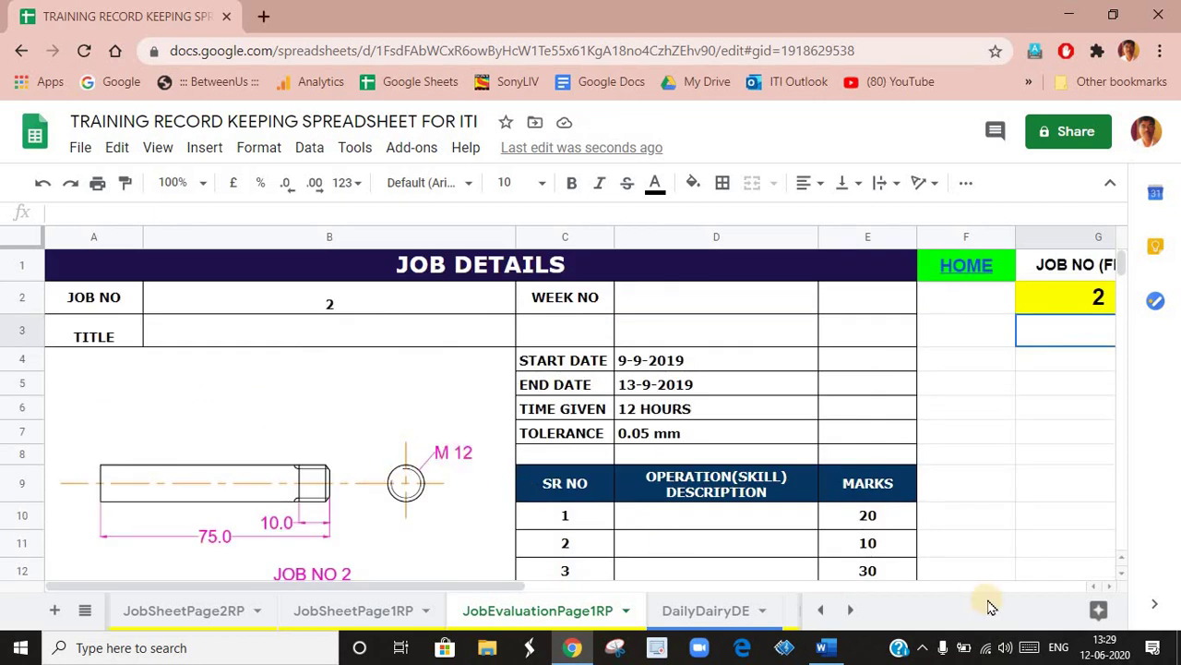
Zoom the report to 75% and select HOME cell F1 to show its link.
{"action": "left_click", "coordinate": [202, 184]}
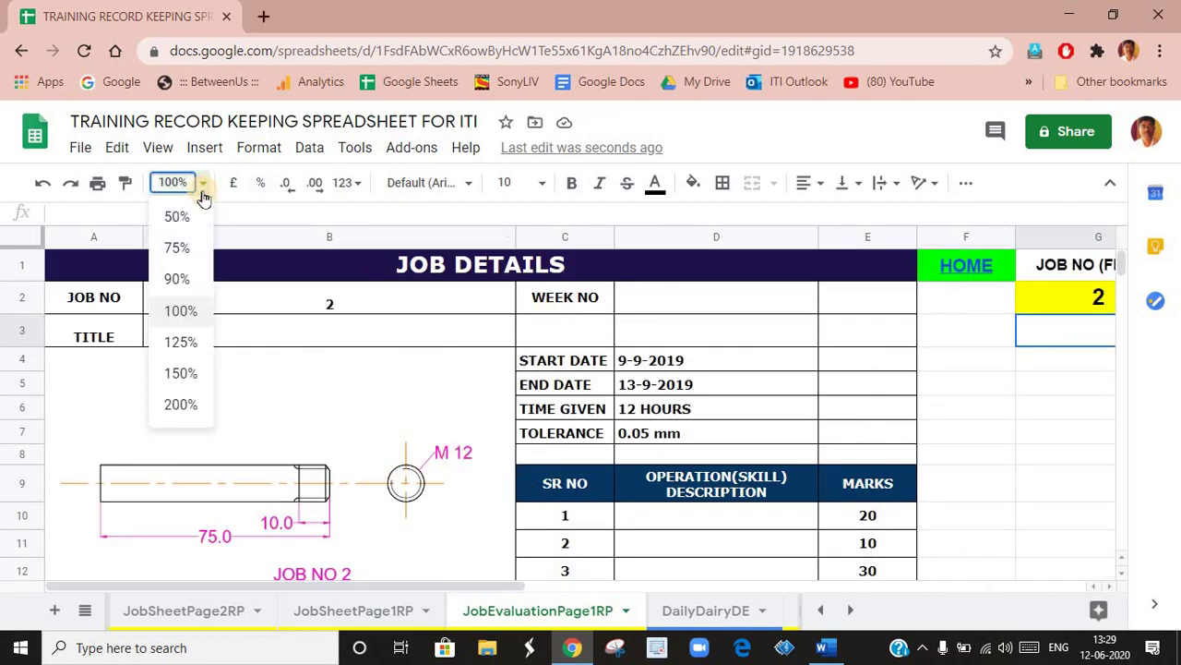
{"action": "left_click", "coordinate": [176, 245]}
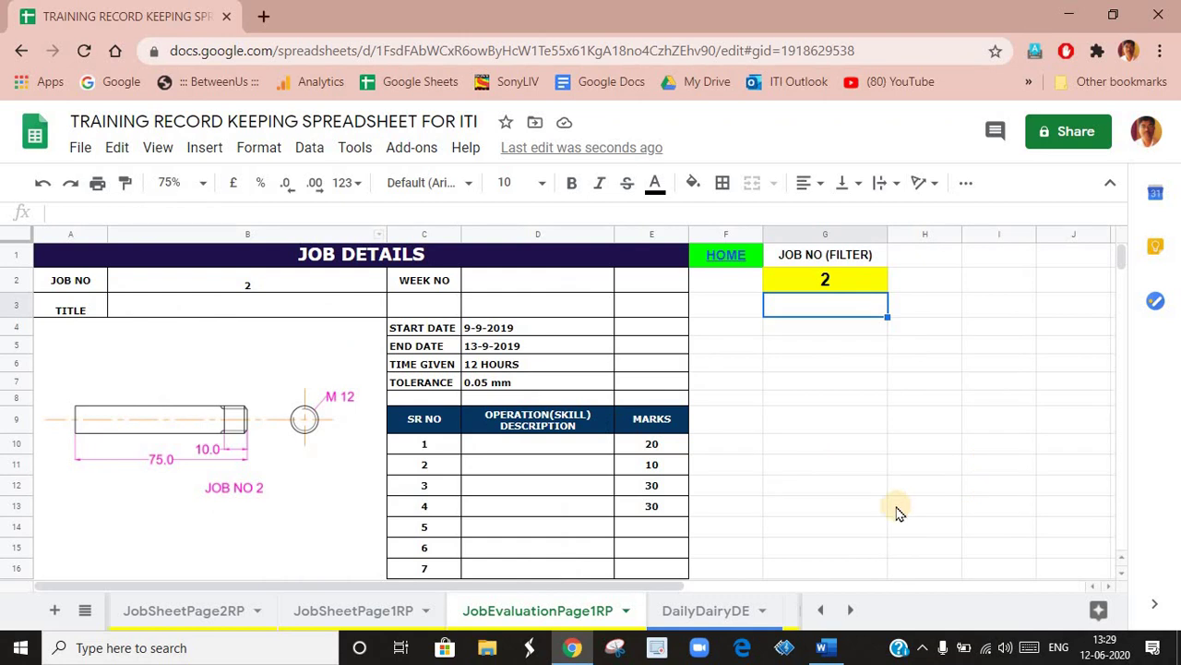
{"action": "scroll", "coordinate": [898, 510], "scroll_direction": "down", "scroll_amount": 4}
{"action": "scroll", "coordinate": [900, 512], "scroll_direction": "up", "scroll_amount": 2}
{"action": "scroll", "coordinate": [900, 513], "scroll_direction": "up", "scroll_amount": 2}
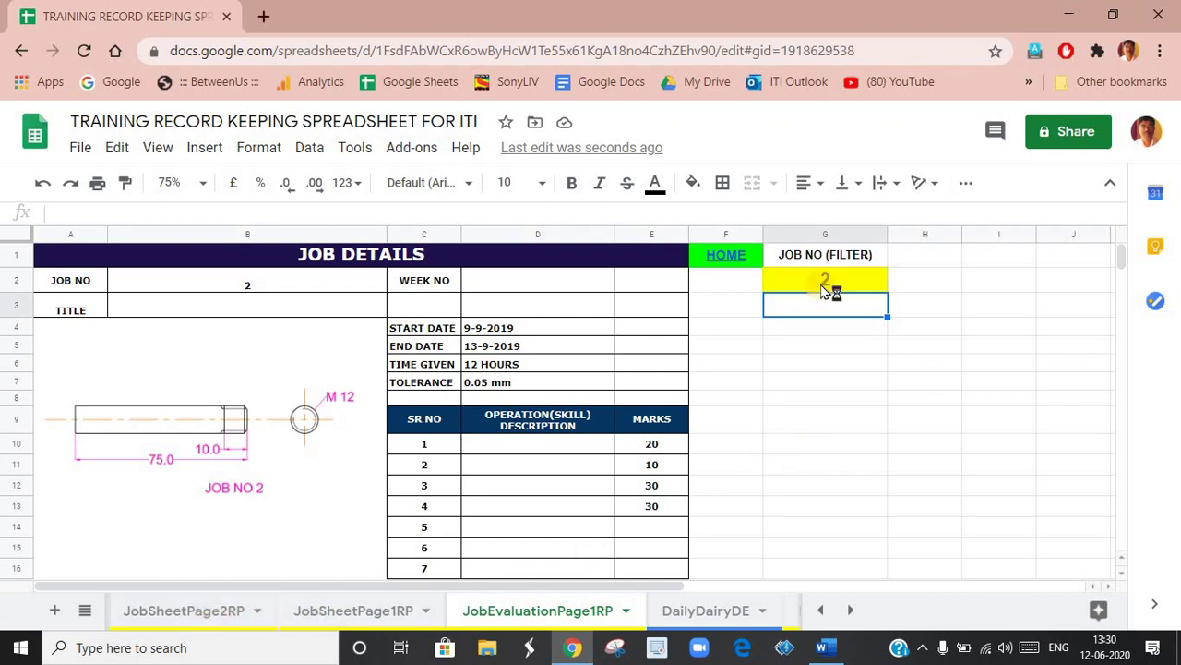
{"action": "left_click", "coordinate": [731, 258]}
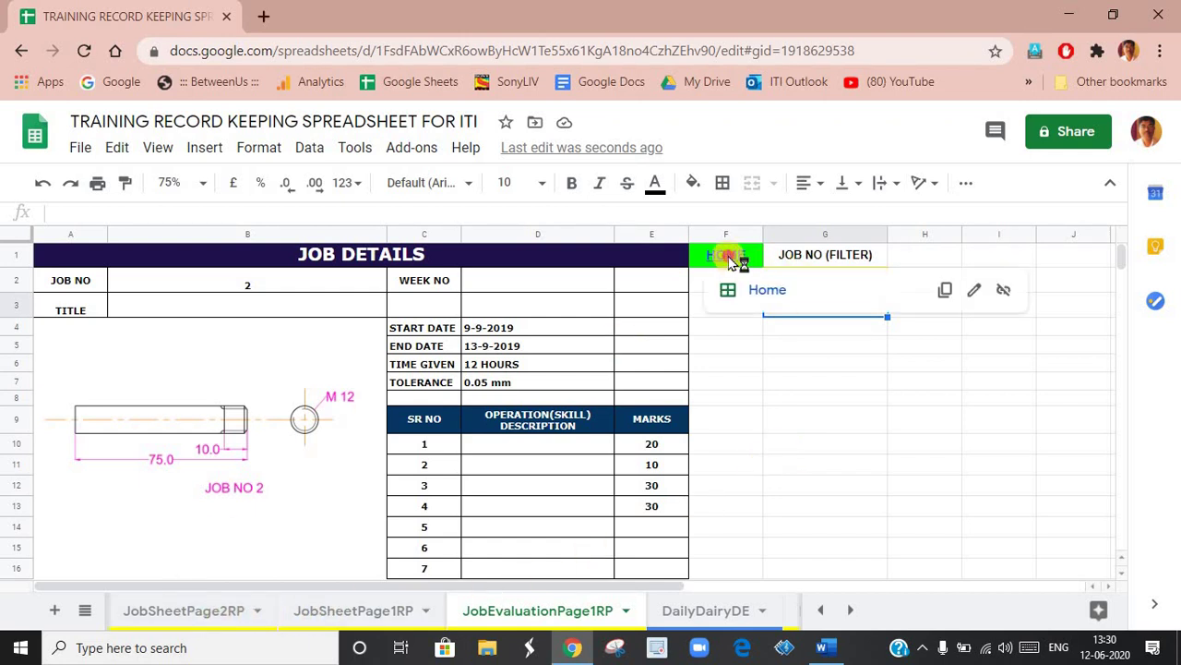
Return to Home via F1's link and preview the JOB EVALUATION PAGE 2 link.
{"action": "left_click", "coordinate": [761, 292]}
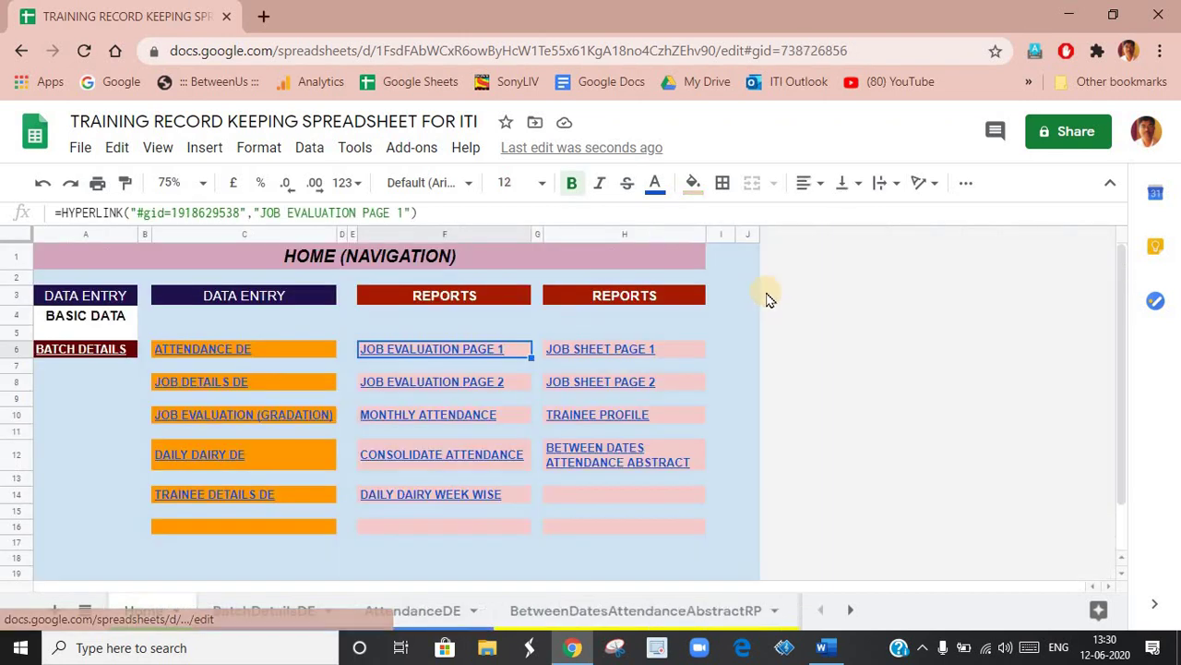
{"action": "left_click", "coordinate": [451, 363]}
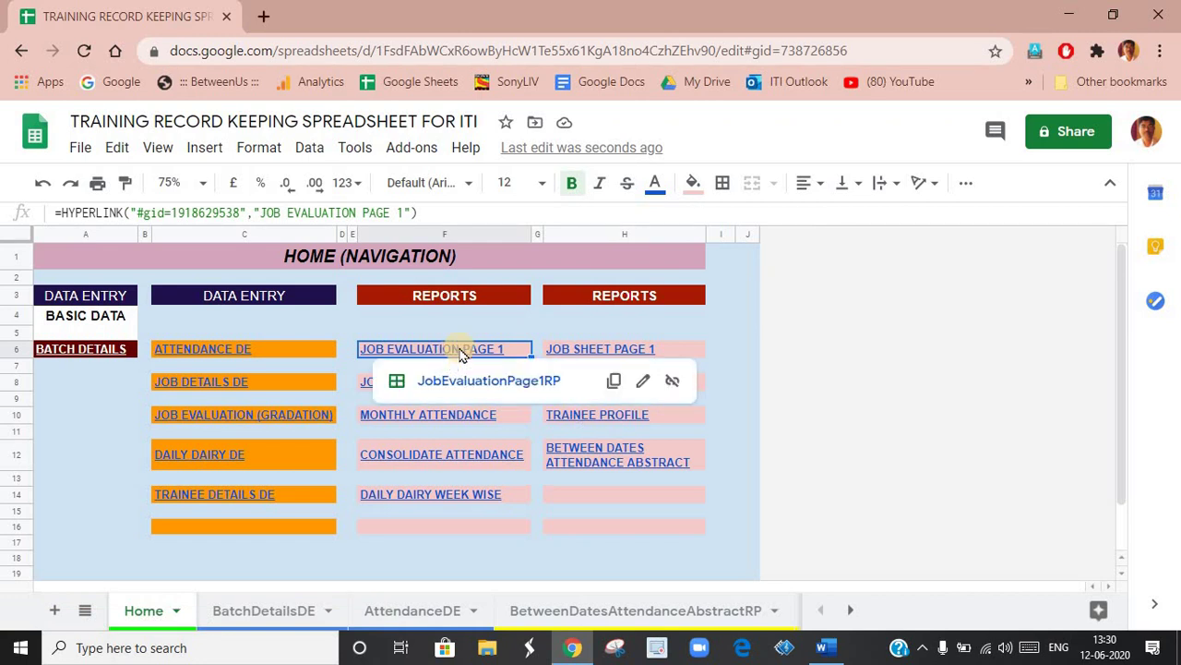
{"action": "left_click", "coordinate": [819, 397]}
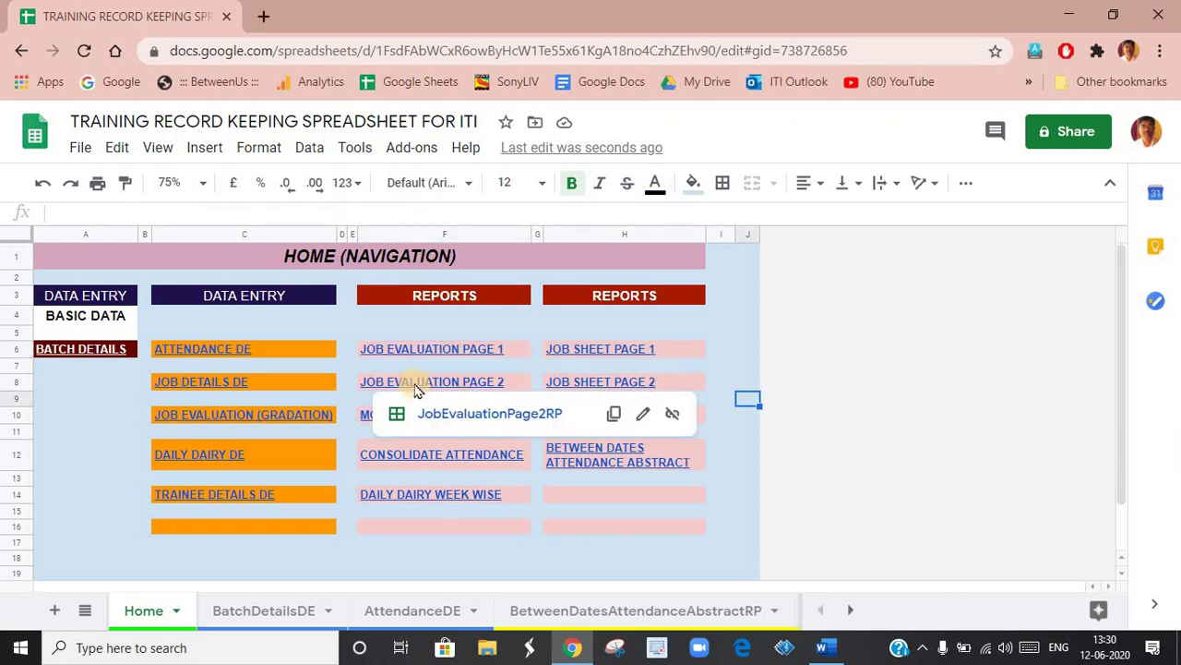
{"action": "left_click", "coordinate": [418, 389]}
Open the Job Evaluation Page 2 report and set its O1 job filter to 2.
{"action": "left_click", "coordinate": [448, 414]}
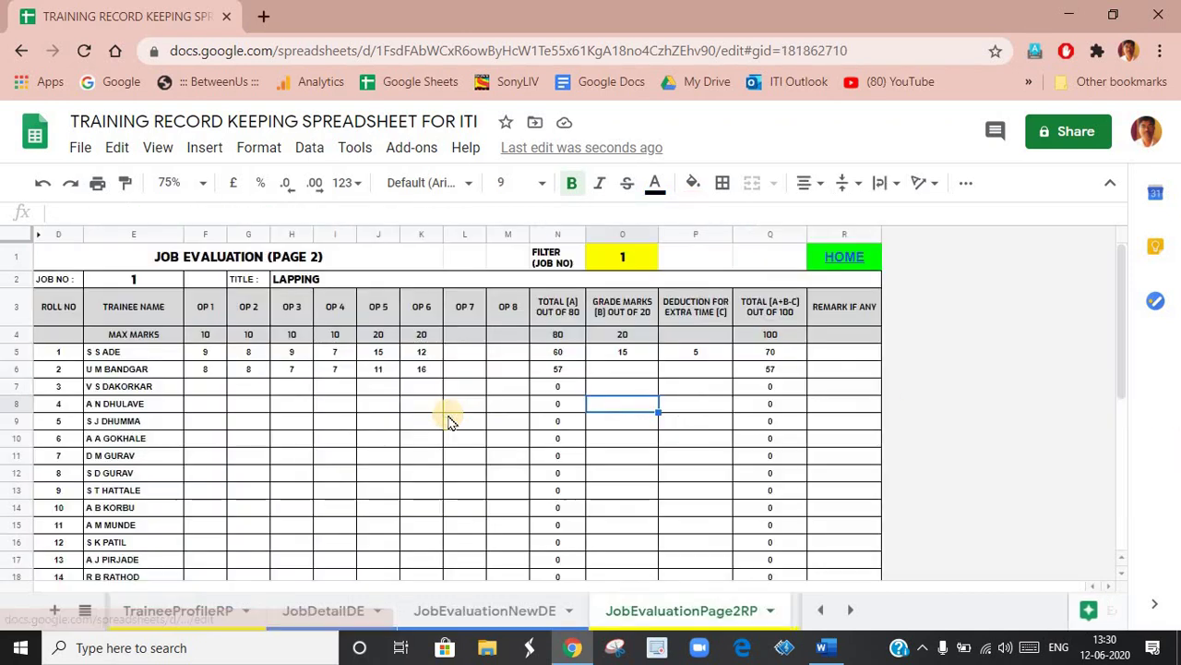
{"action": "left_click", "coordinate": [635, 267]}
{"action": "type", "text": "2"}
{"action": "key", "text": "Return"}
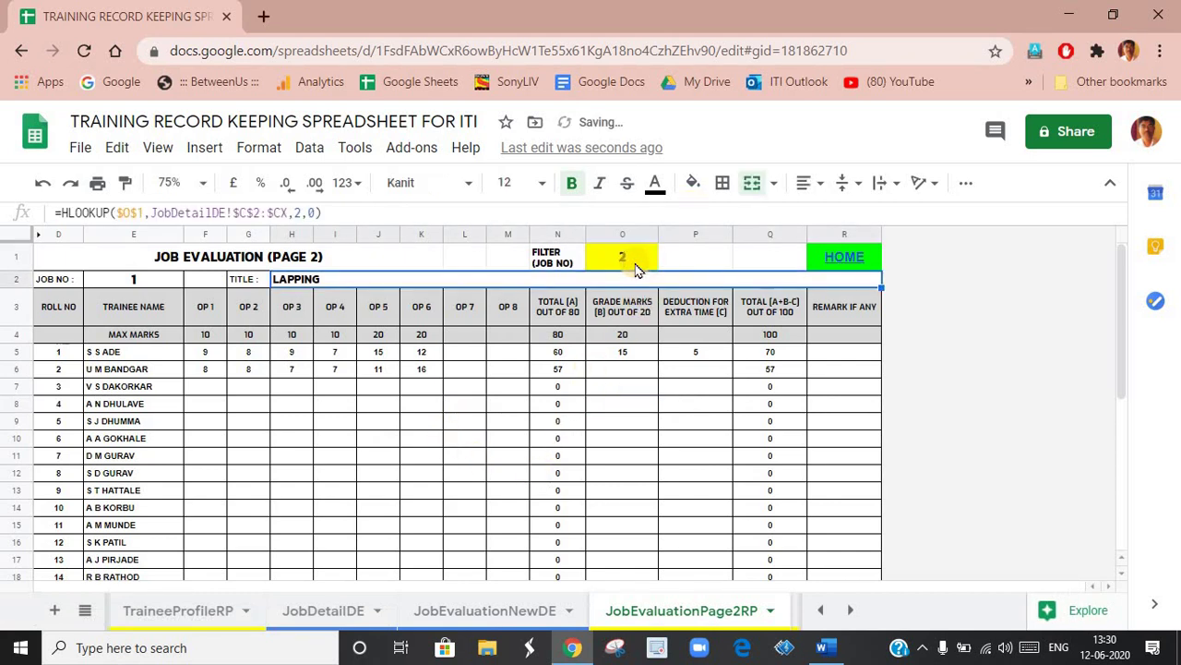
{"action": "scroll", "coordinate": [615, 430], "scroll_direction": "down", "scroll_amount": 2}
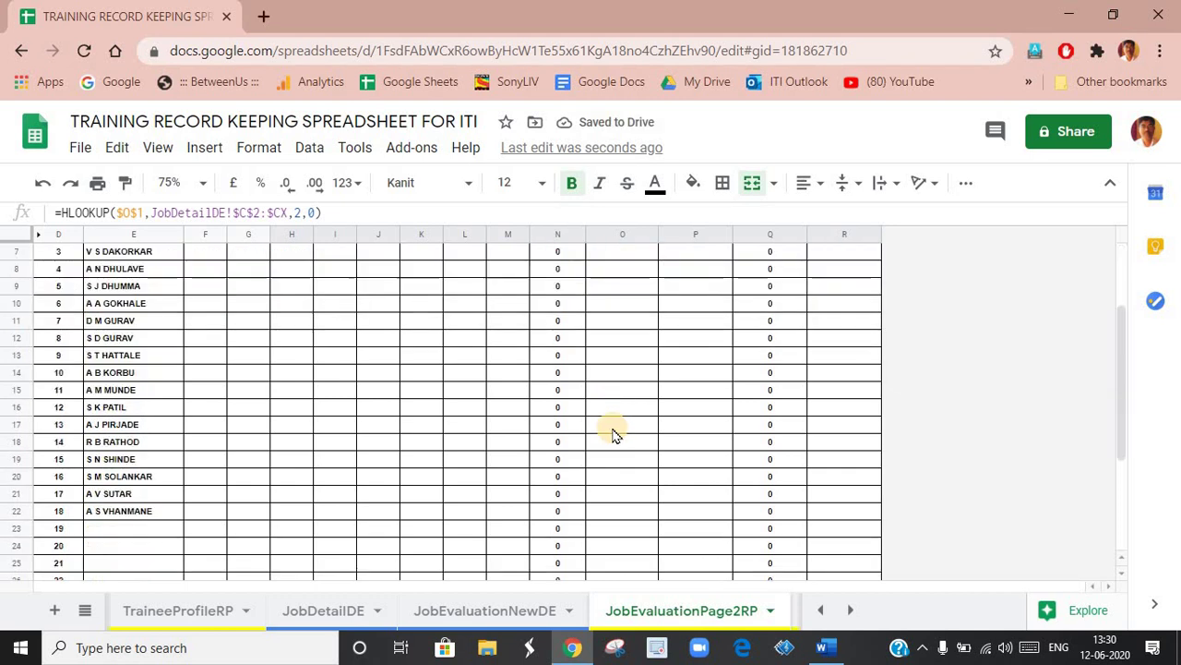
{"action": "scroll", "coordinate": [461, 490], "scroll_direction": "up", "scroll_amount": 2}
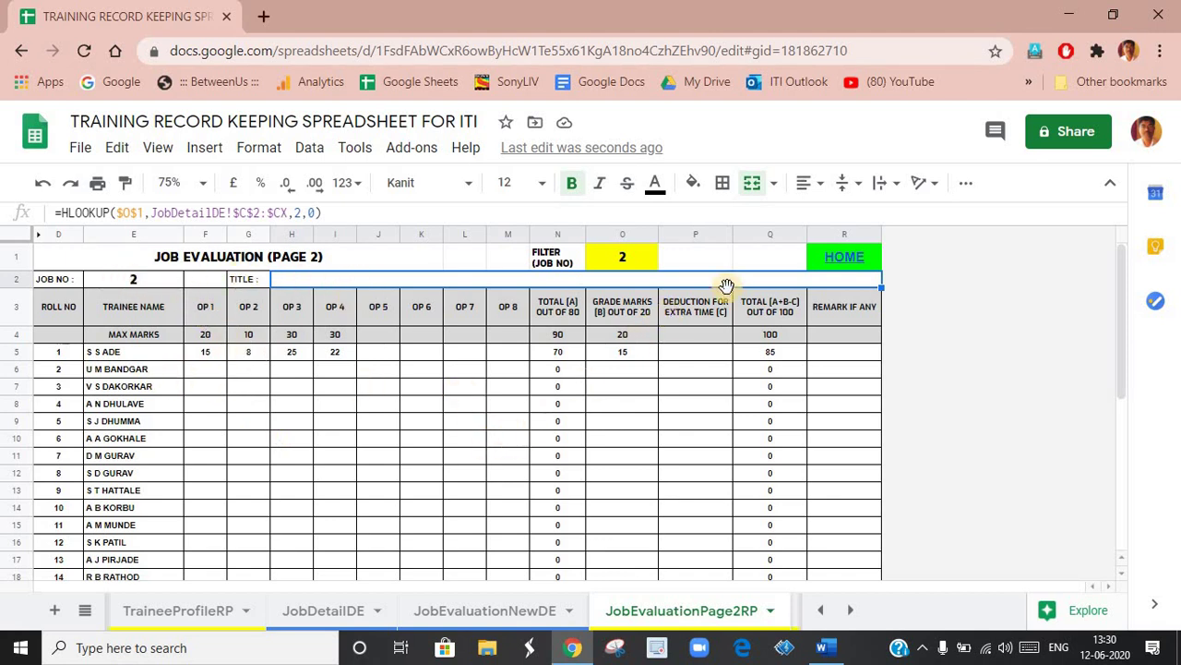
{"action": "mouse_move", "coordinate": [843, 257]}
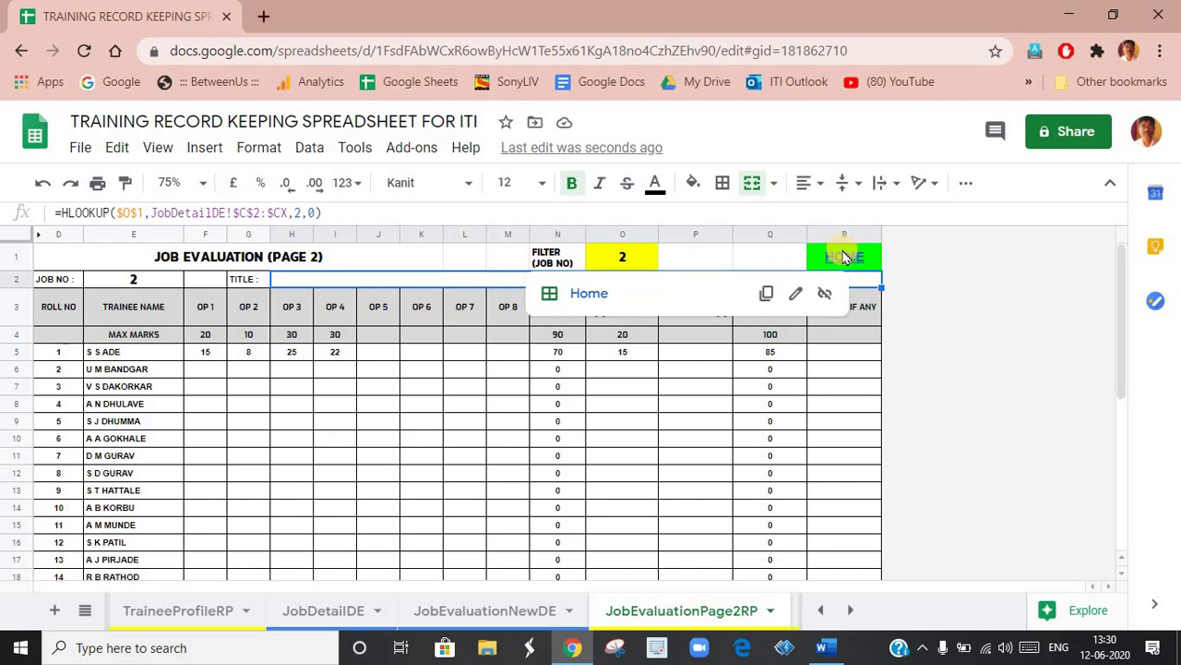
Go back to the Home sheet and open the MONTHLY ATTENDANCE report.
{"action": "left_click", "coordinate": [591, 297]}
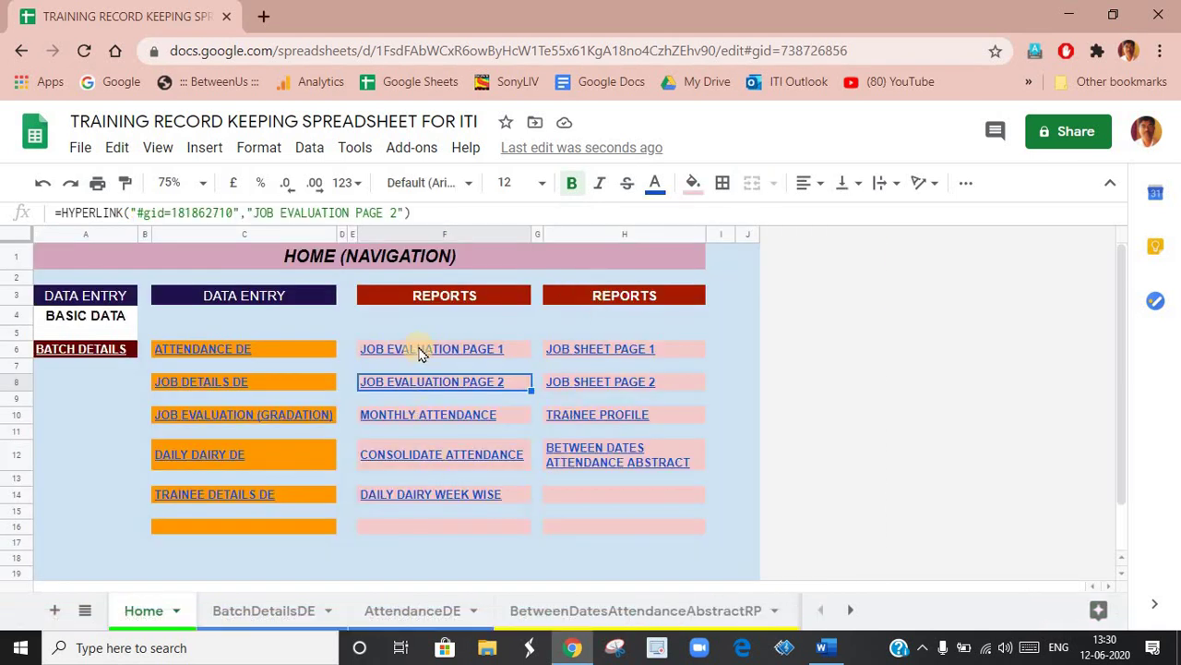
{"action": "left_click", "coordinate": [425, 381]}
{"action": "mouse_move", "coordinate": [430, 416]}
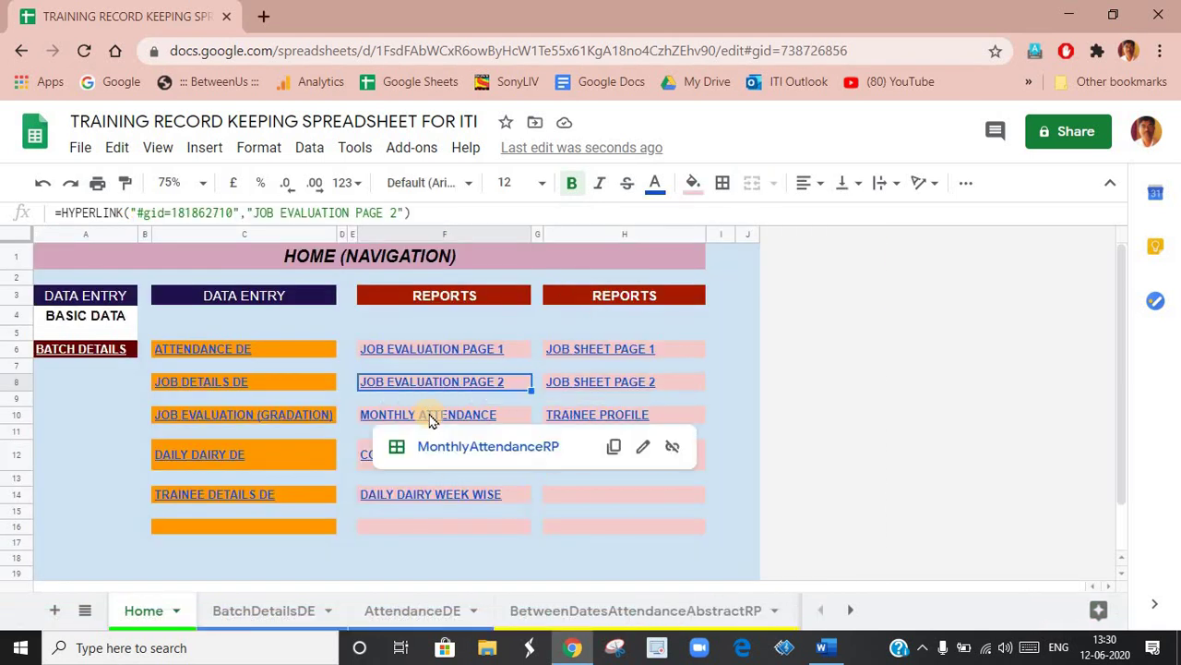
{"action": "left_click", "coordinate": [441, 450]}
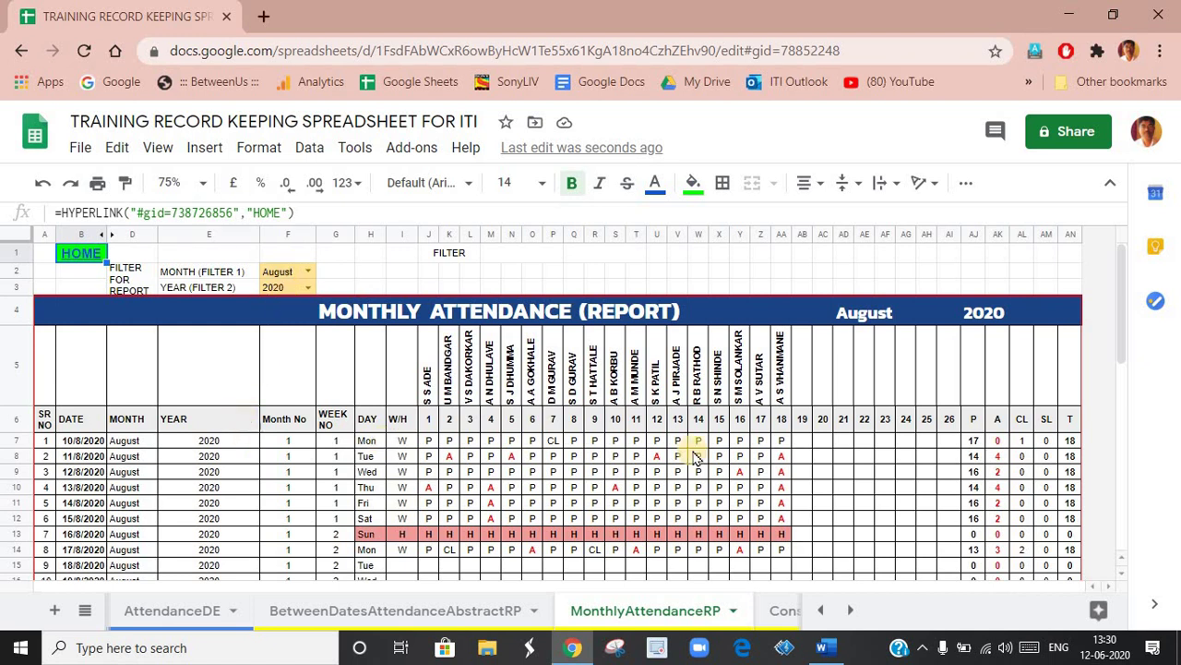
Scroll through the August 2020 Monthly Attendance report, then return to Home.
{"action": "scroll", "coordinate": [767, 465], "scroll_direction": "down", "scroll_amount": 5}
{"action": "scroll", "coordinate": [633, 485], "scroll_direction": "down", "scroll_amount": 3}
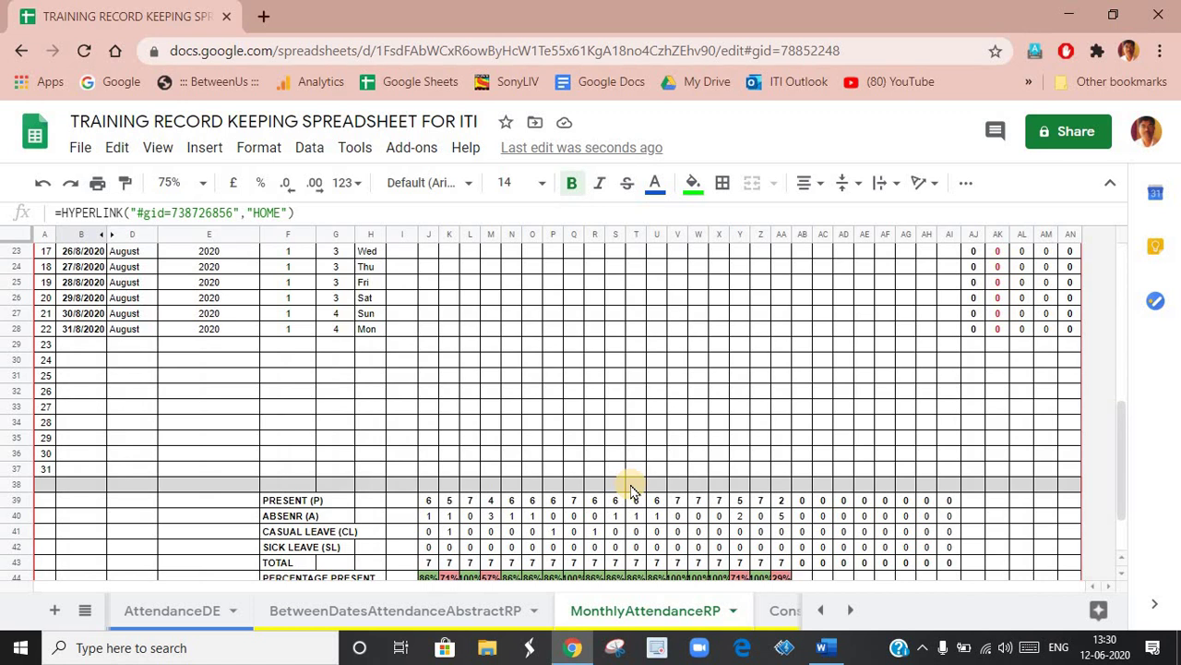
{"action": "scroll", "coordinate": [212, 323], "scroll_direction": "up", "scroll_amount": 8}
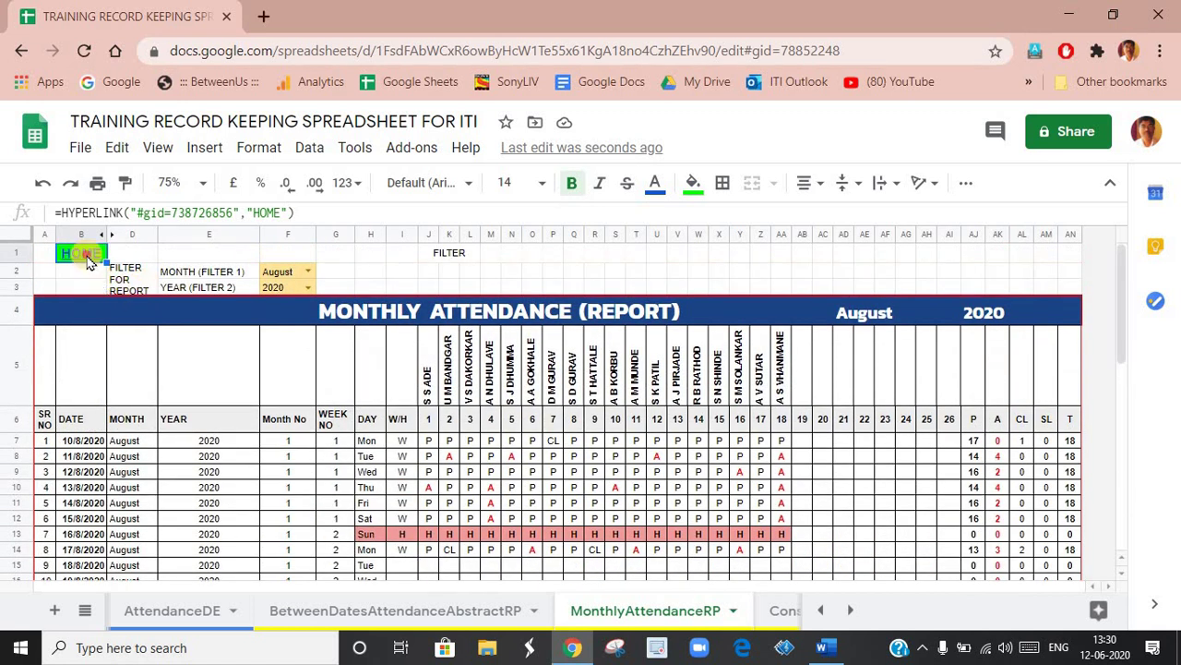
{"action": "left_click", "coordinate": [126, 285]}
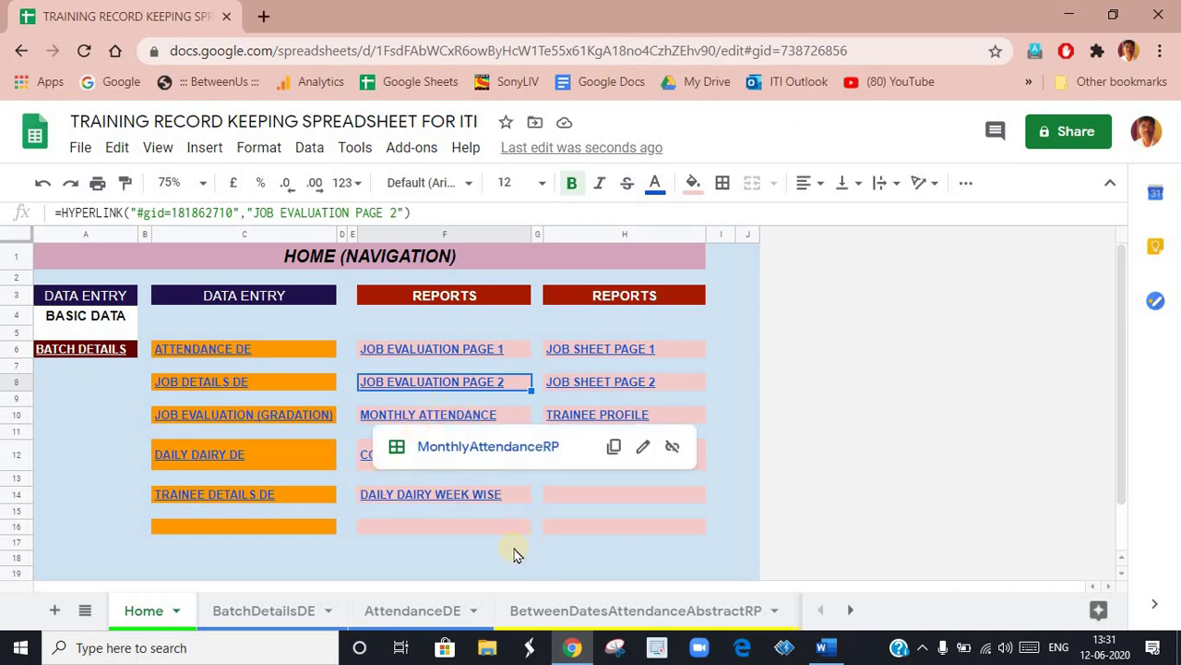
{"action": "left_click", "coordinate": [721, 508]}
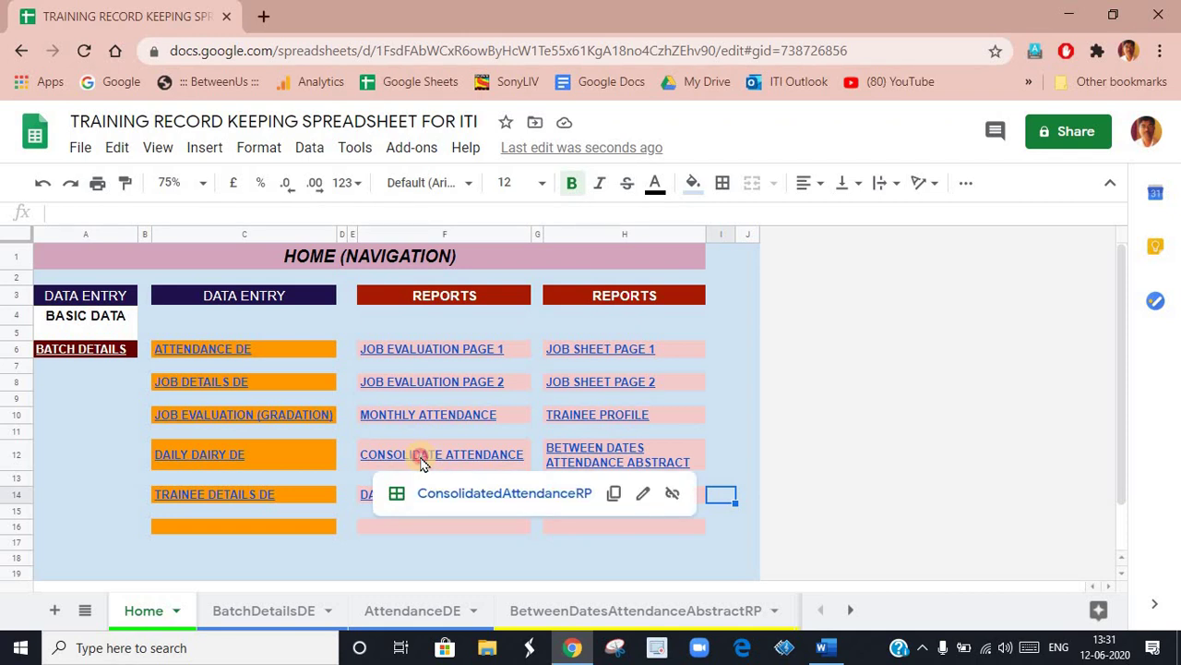
{"action": "left_click", "coordinate": [419, 462]}
{"action": "left_click", "coordinate": [442, 499]}
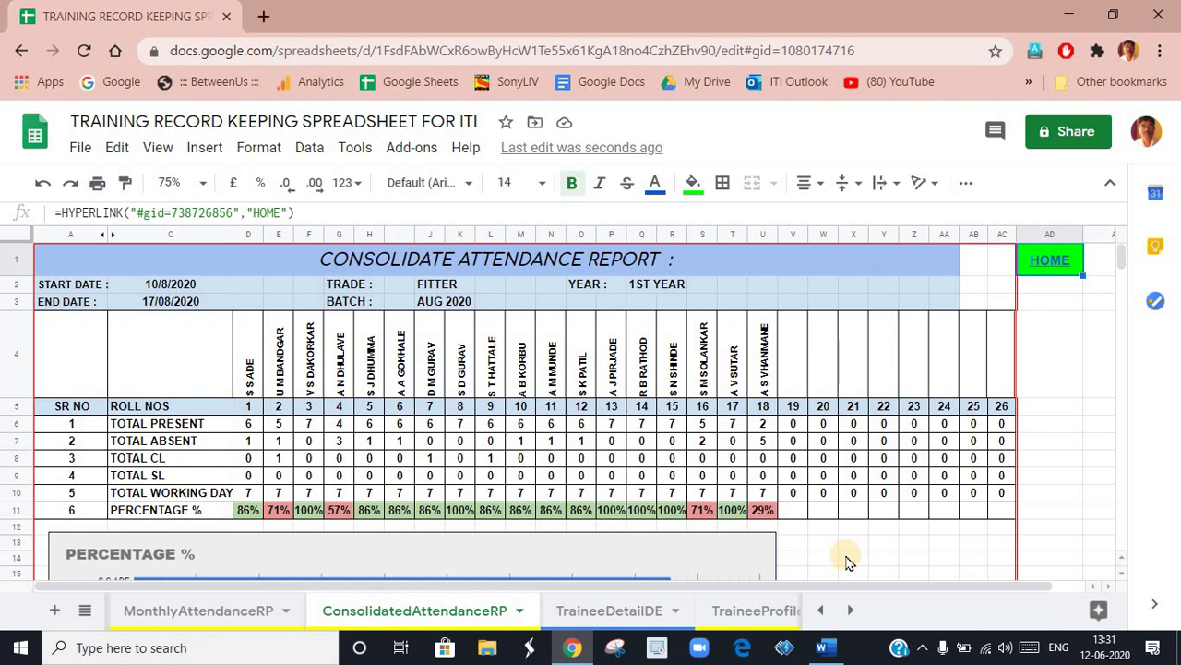
{"action": "left_click", "coordinate": [171, 286]}
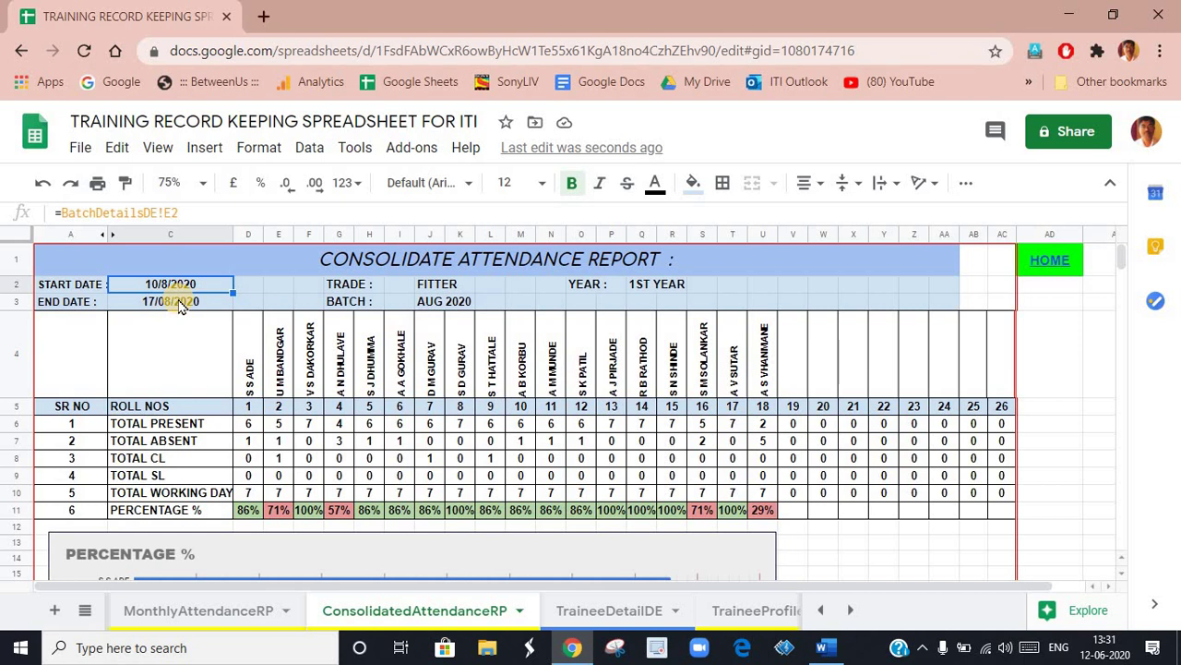
{"action": "left_click", "coordinate": [178, 305]}
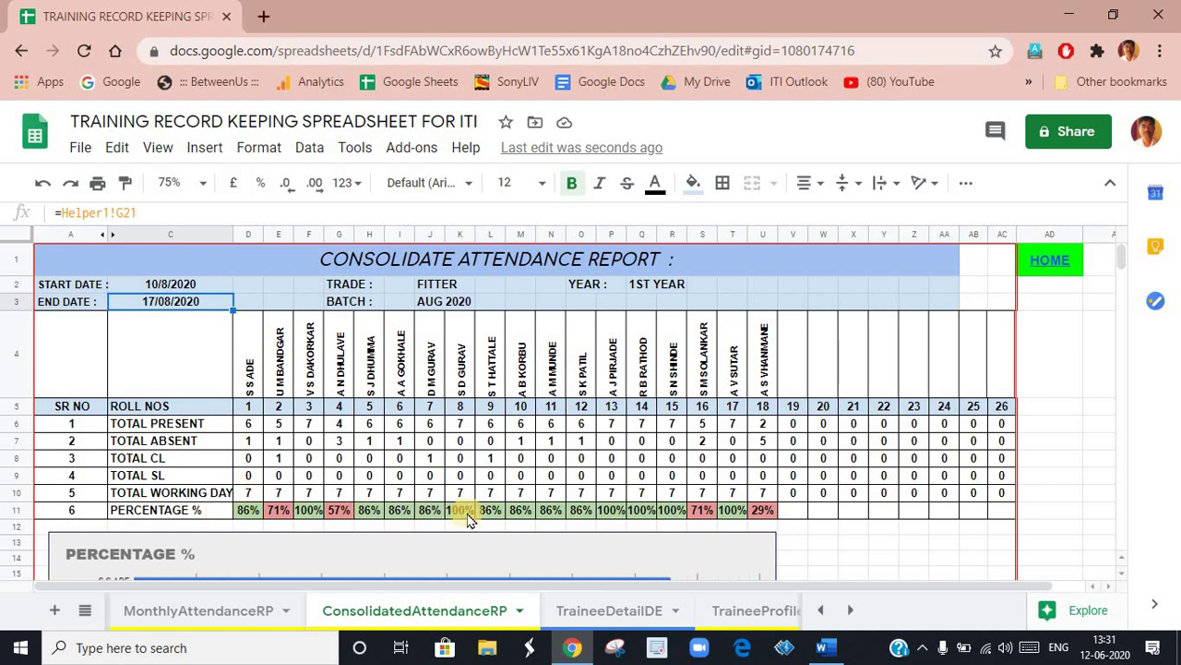
{"action": "scroll", "coordinate": [468, 520], "scroll_direction": "down", "scroll_amount": 5}
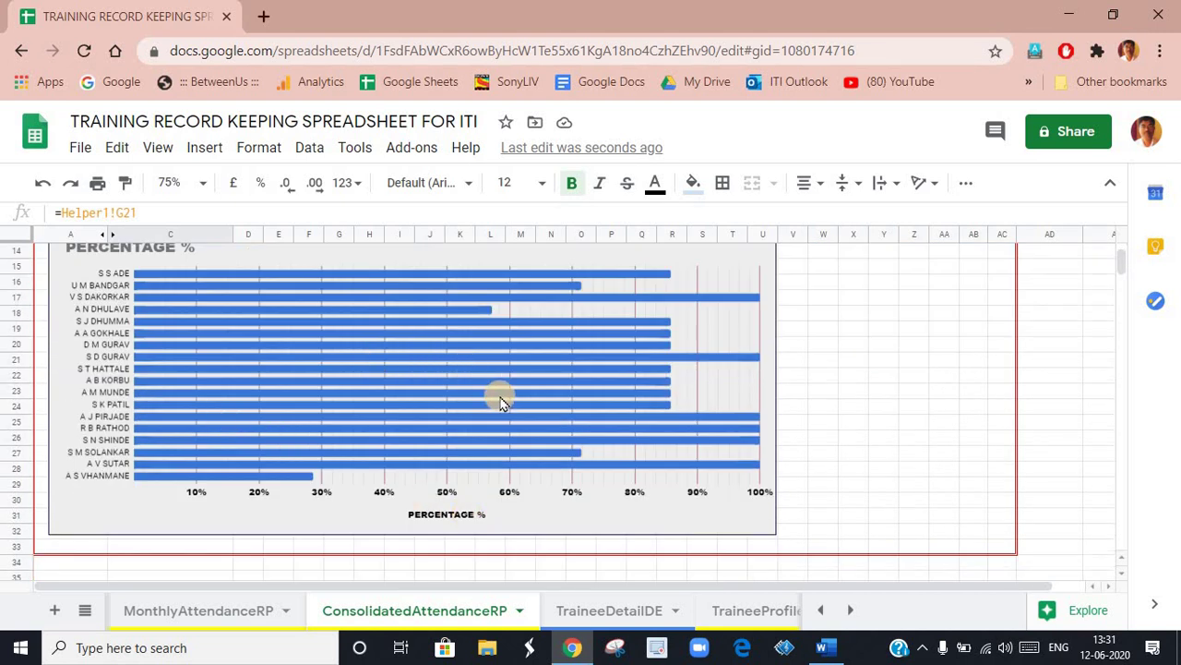
{"action": "scroll", "coordinate": [498, 398], "scroll_direction": "up", "scroll_amount": 5}
{"action": "scroll", "coordinate": [554, 434], "scroll_direction": "down", "scroll_amount": 5}
{"action": "scroll", "coordinate": [335, 381], "scroll_direction": "up", "scroll_amount": 5}
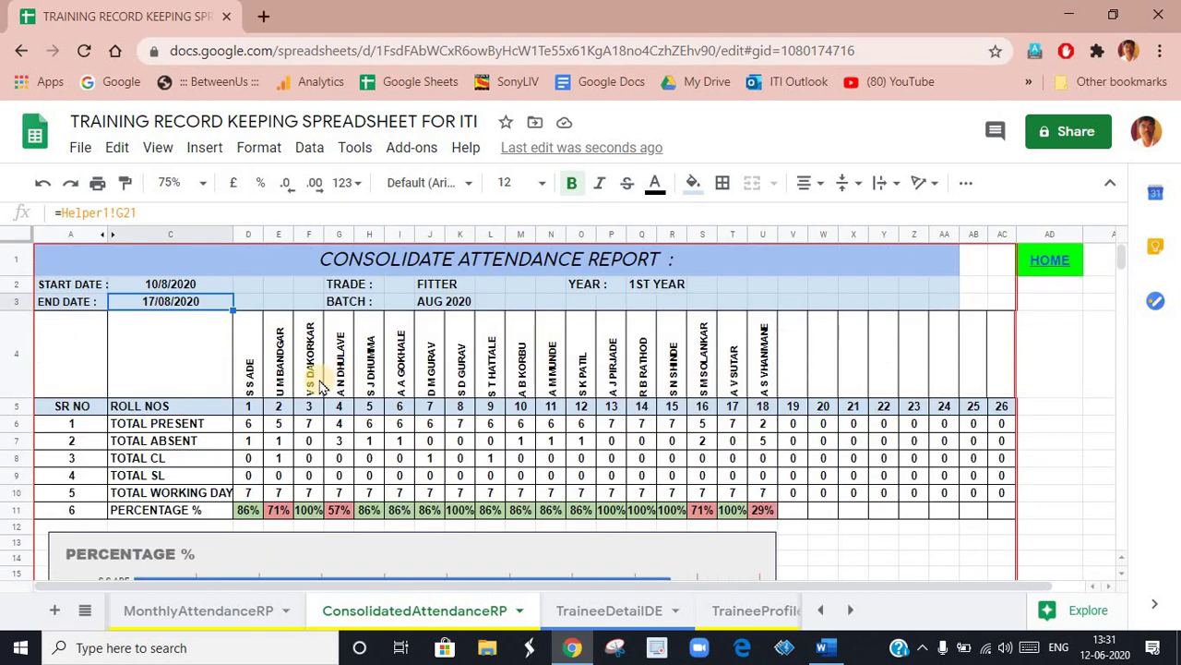
{"action": "left_click", "coordinate": [1055, 258]}
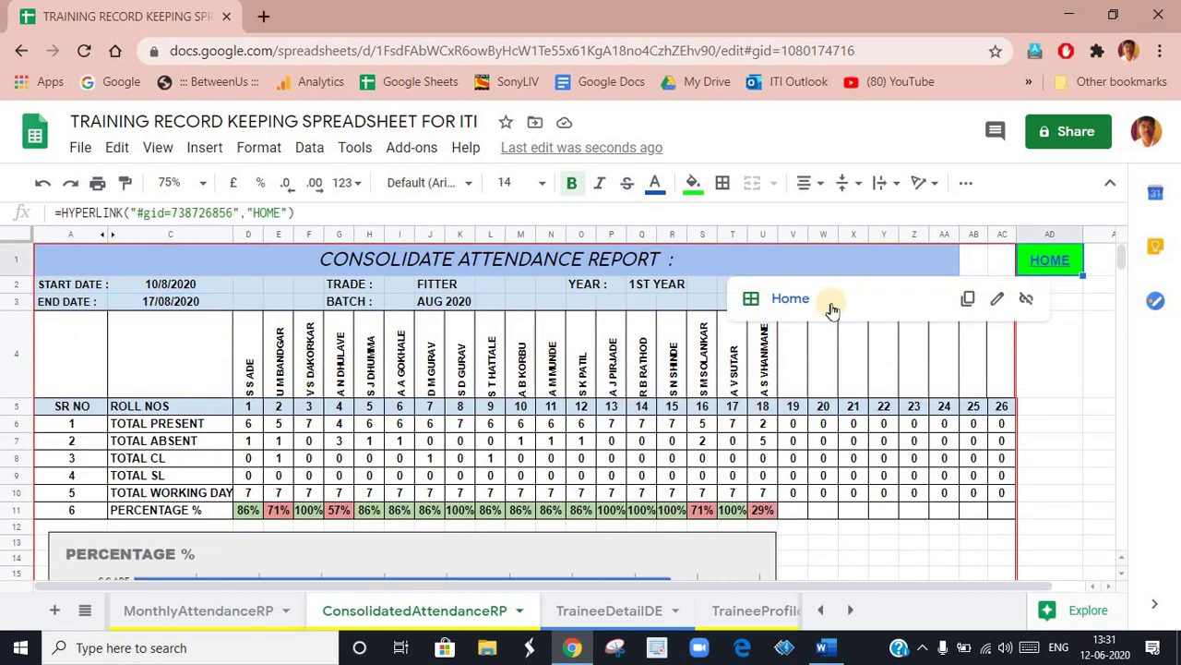
{"action": "left_click", "coordinate": [782, 300]}
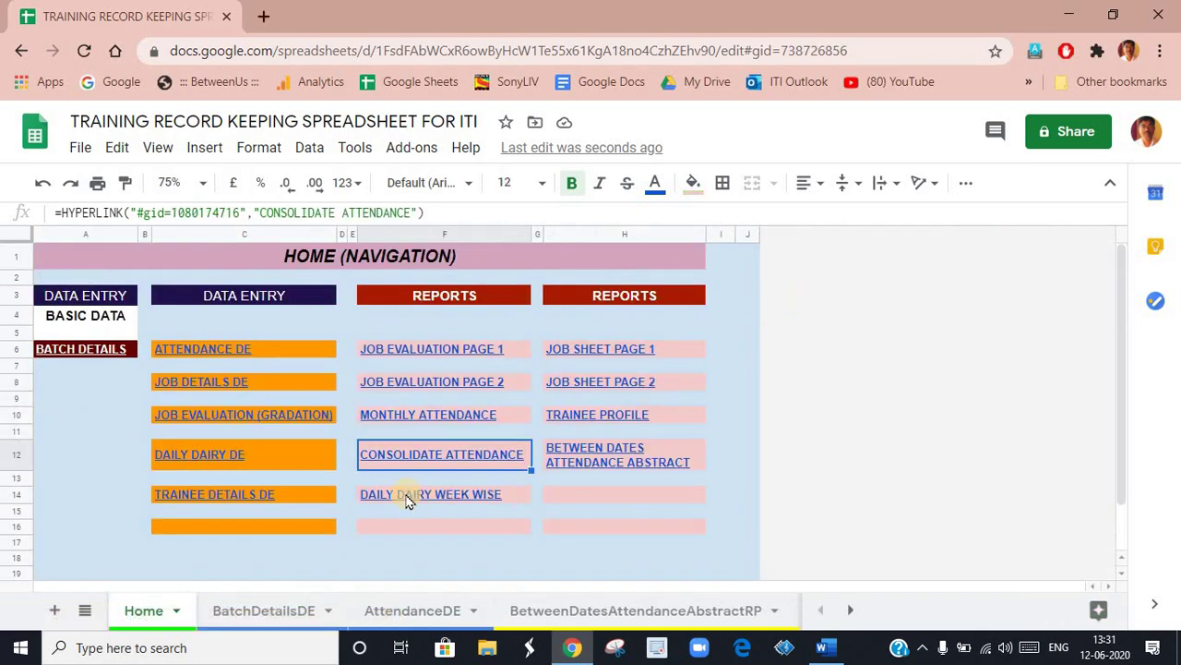
{"action": "left_click", "coordinate": [587, 452]}
{"action": "left_click", "coordinate": [673, 492]}
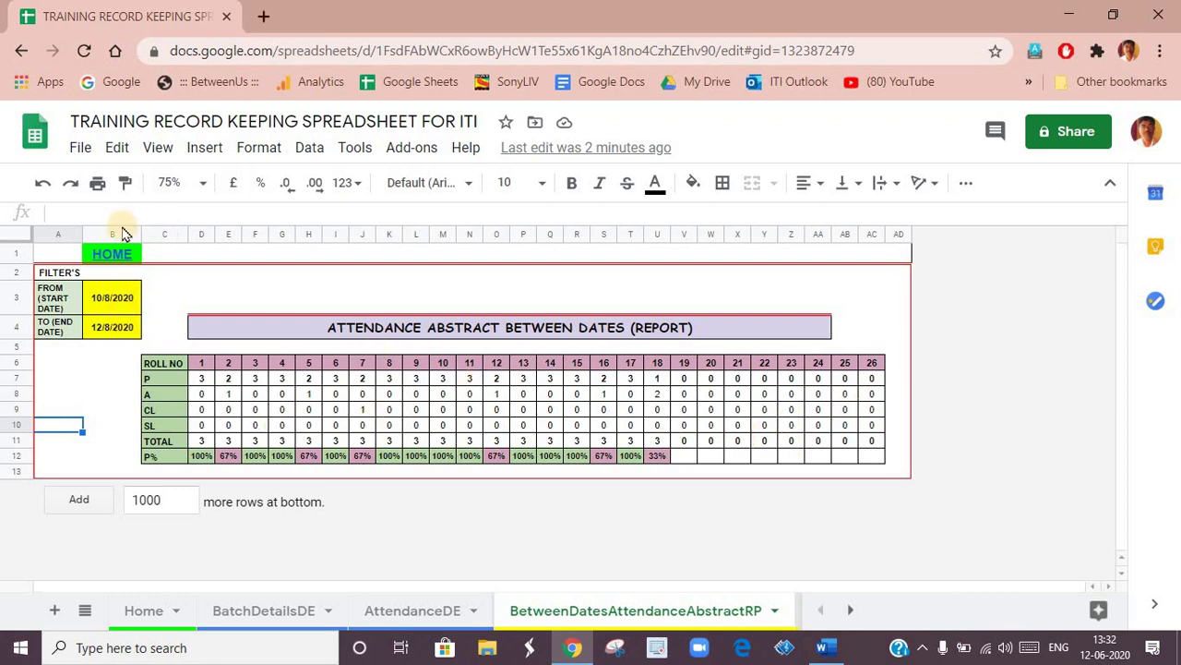
{"action": "left_click", "coordinate": [111, 253]}
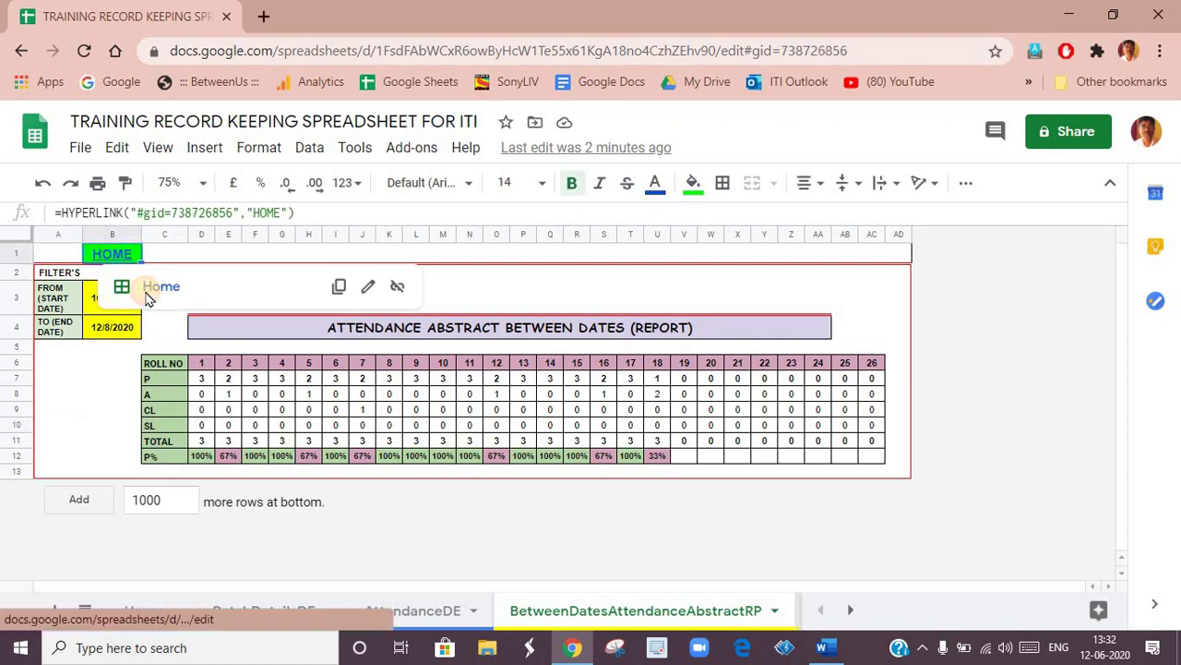
{"action": "left_click", "coordinate": [149, 290]}
{"action": "left_click", "coordinate": [606, 421]}
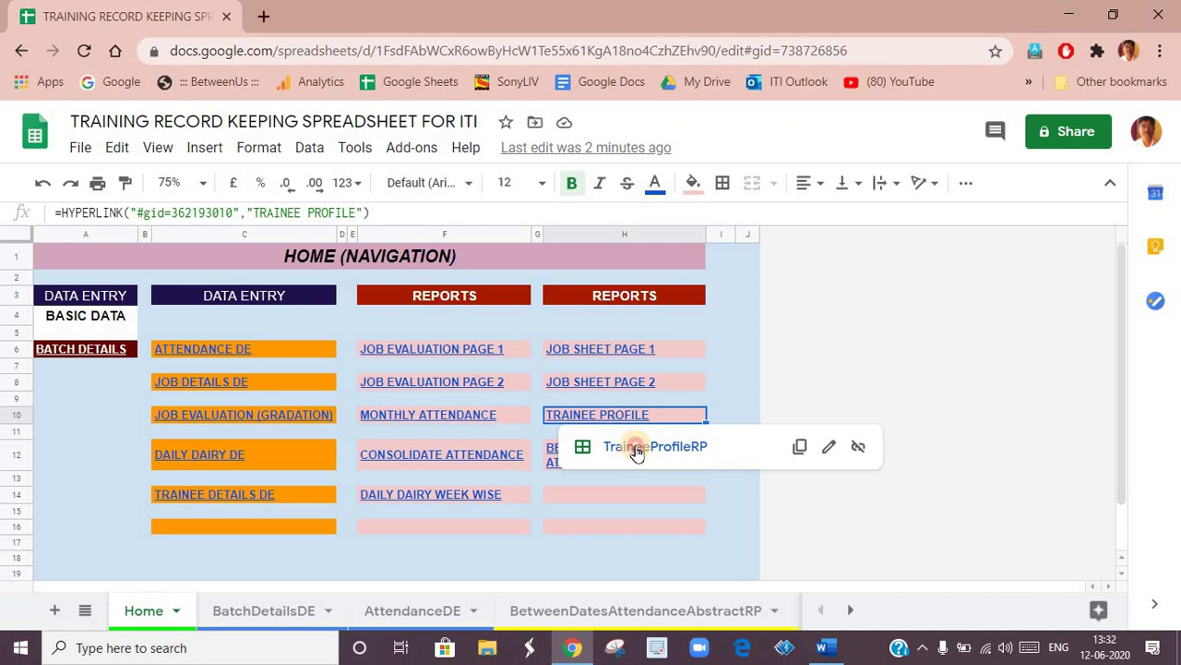
Open the TraineeProfileRP report and scroll through the profile.
{"action": "left_click", "coordinate": [635, 448]}
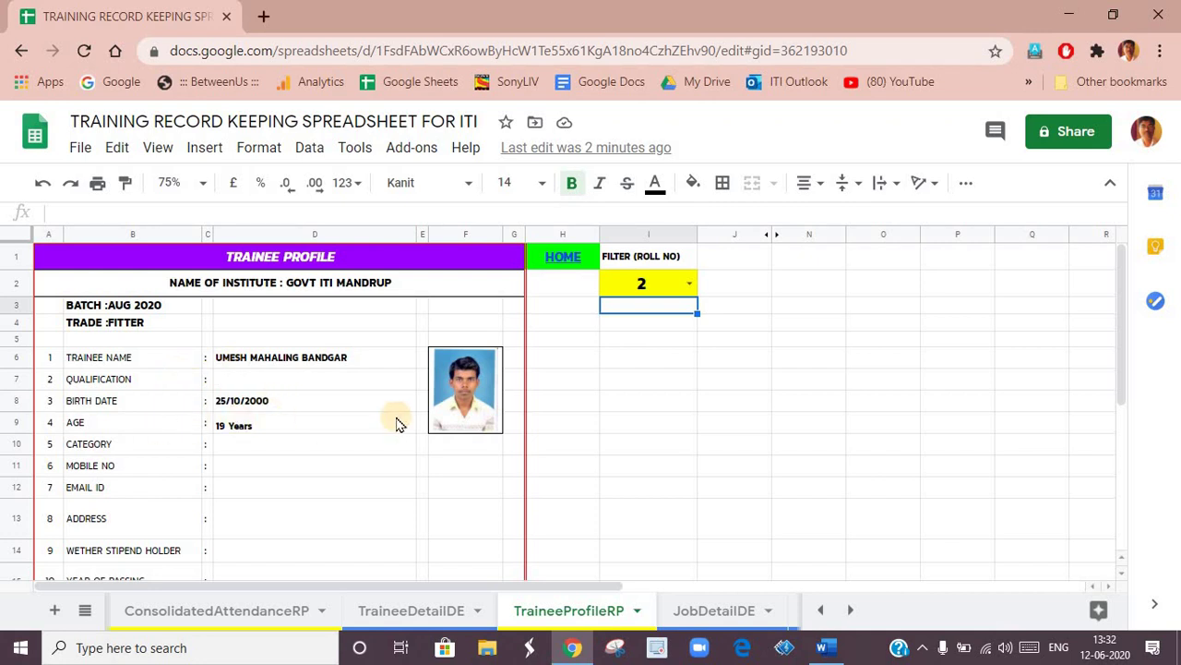
{"action": "scroll", "coordinate": [397, 425], "scroll_direction": "down", "scroll_amount": 2}
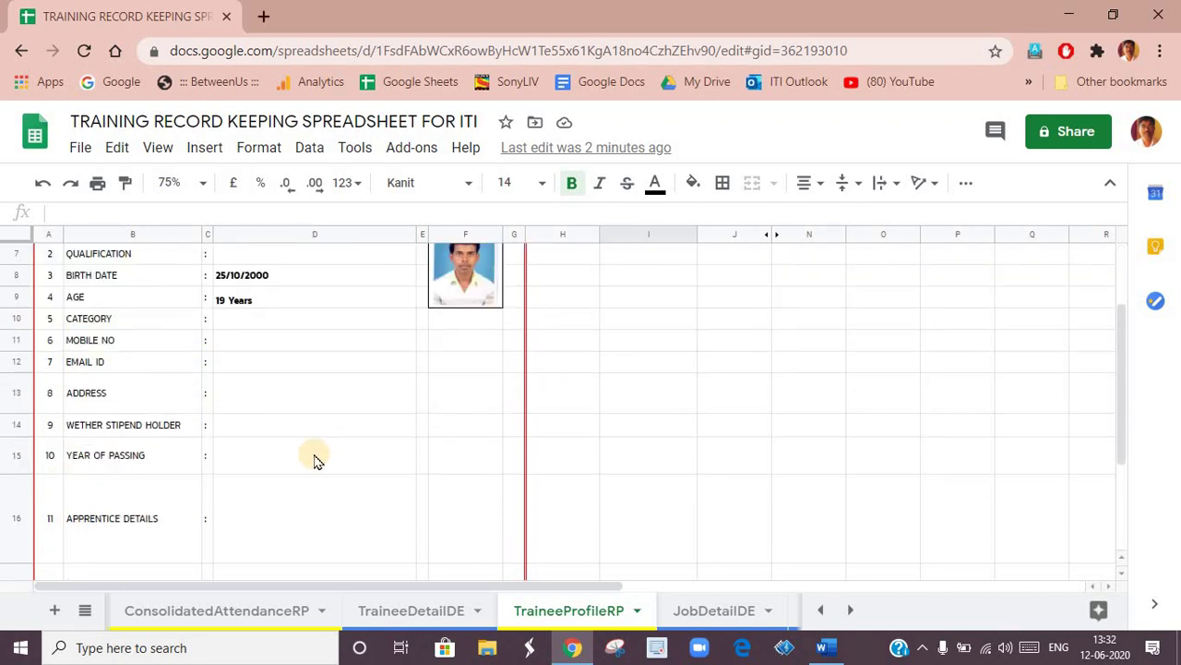
{"action": "scroll", "coordinate": [305, 466], "scroll_direction": "down", "scroll_amount": 2}
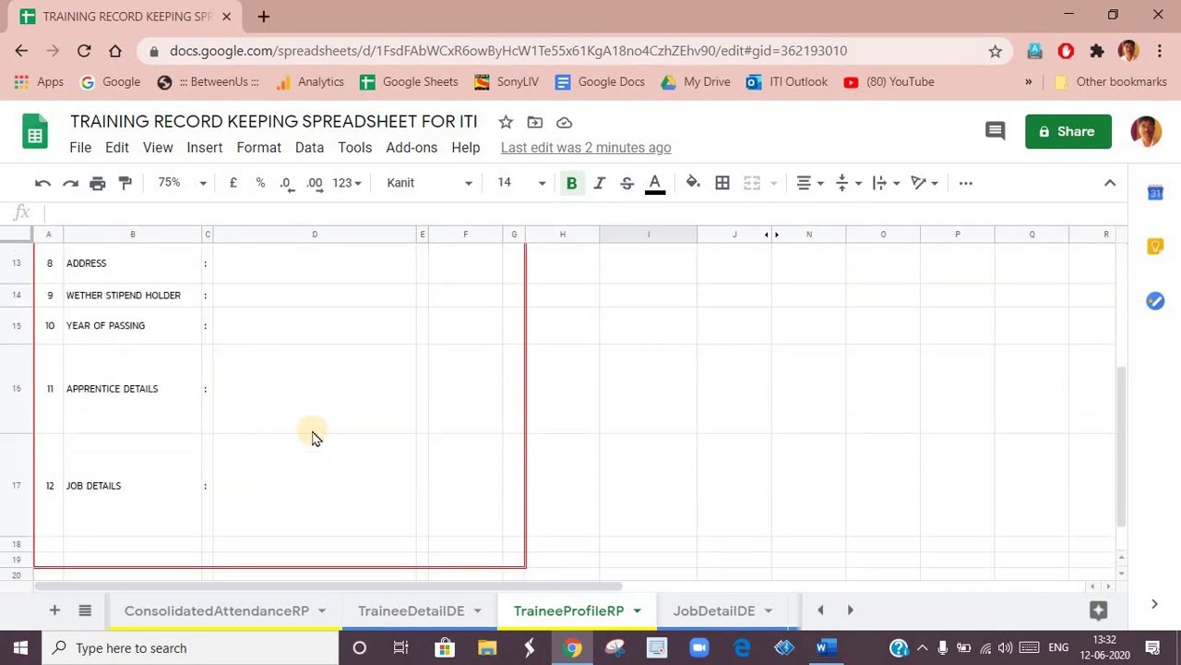
{"action": "scroll", "coordinate": [351, 496], "scroll_direction": "up", "scroll_amount": 4}
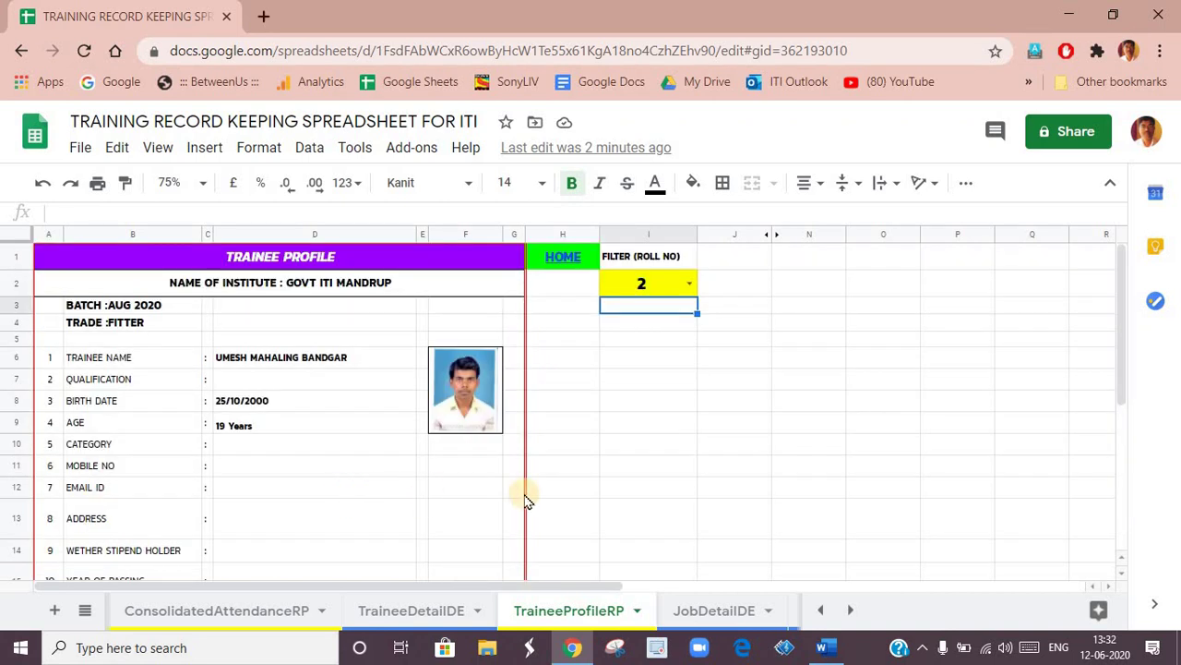
Set the I2 roll-number filter to 1, then go back to the Home page.
{"action": "left_click", "coordinate": [689, 286]}
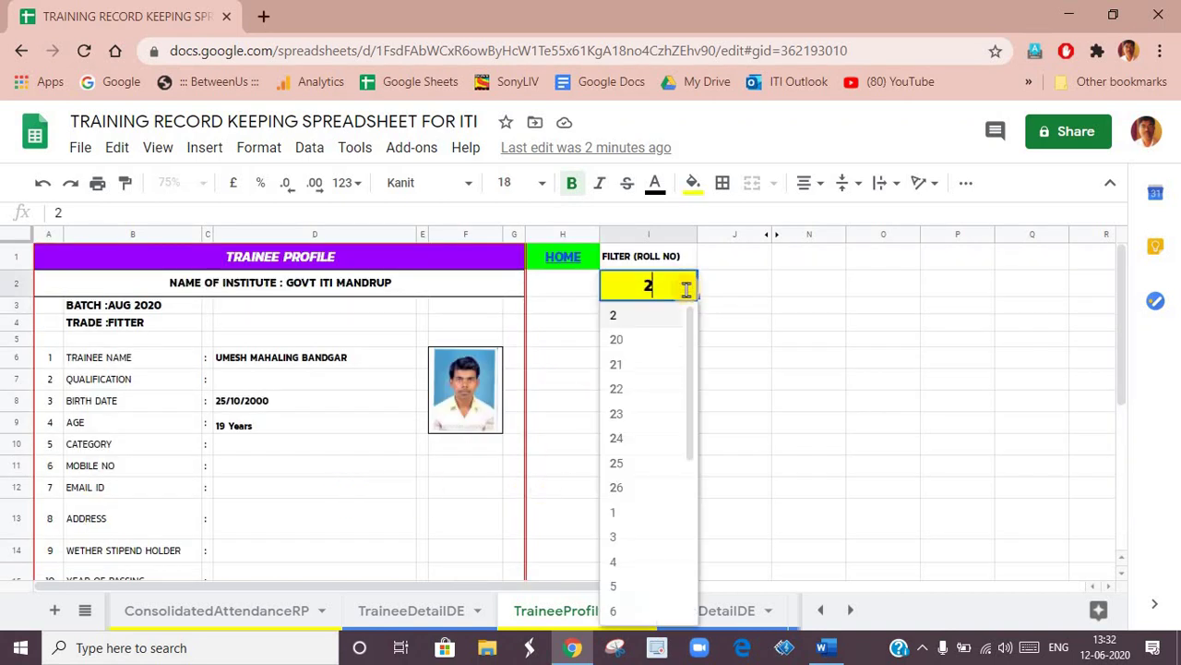
{"action": "left_click", "coordinate": [627, 515]}
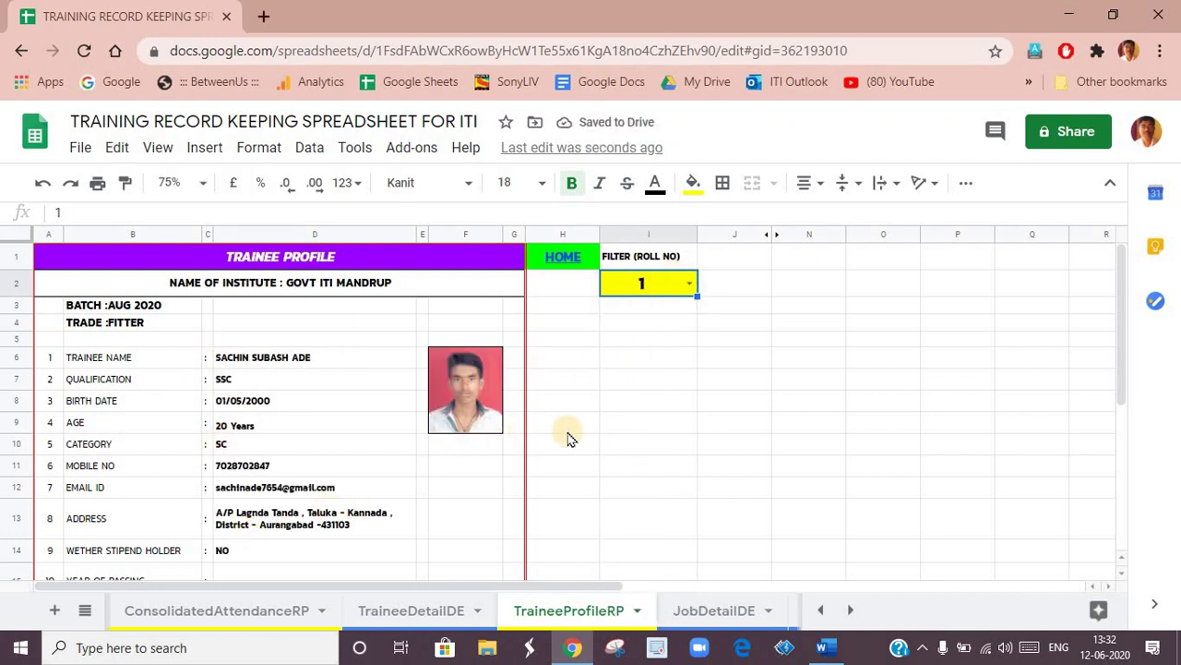
{"action": "left_click", "coordinate": [591, 427]}
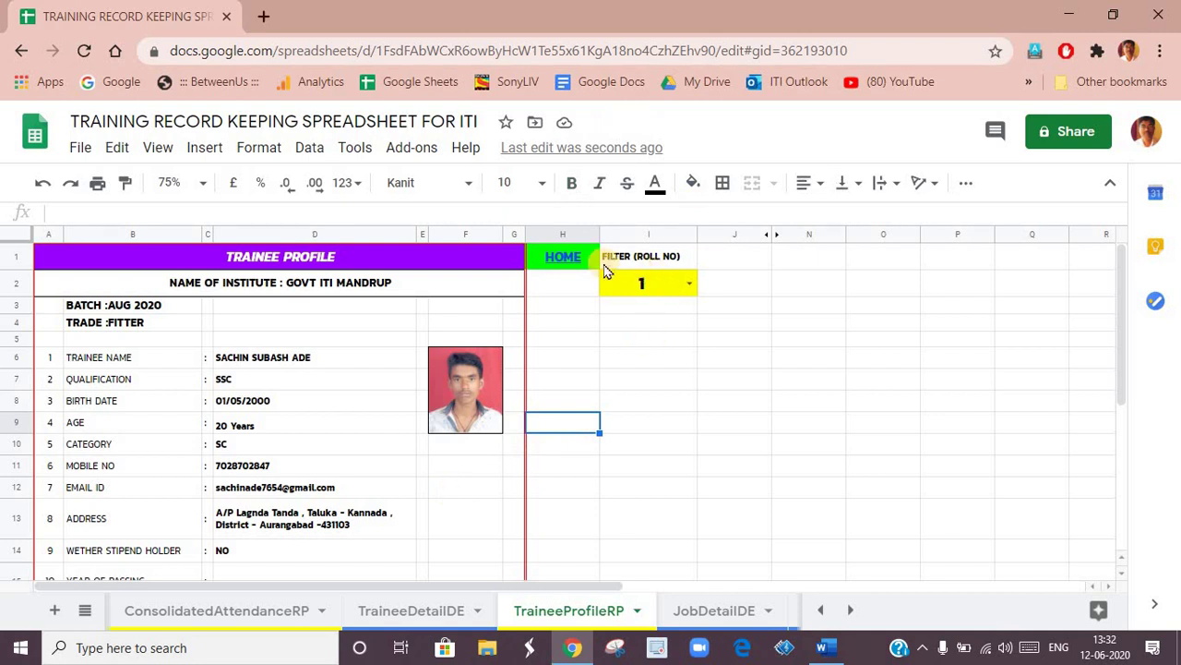
{"action": "left_click", "coordinate": [563, 258]}
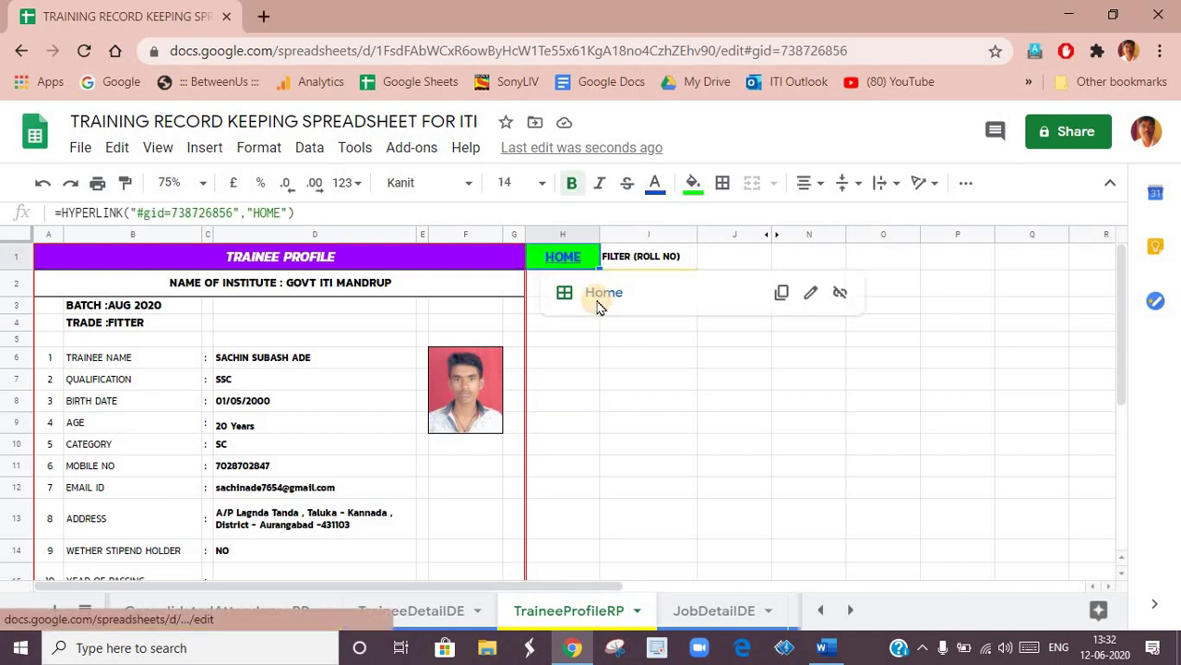
{"action": "left_click", "coordinate": [596, 297]}
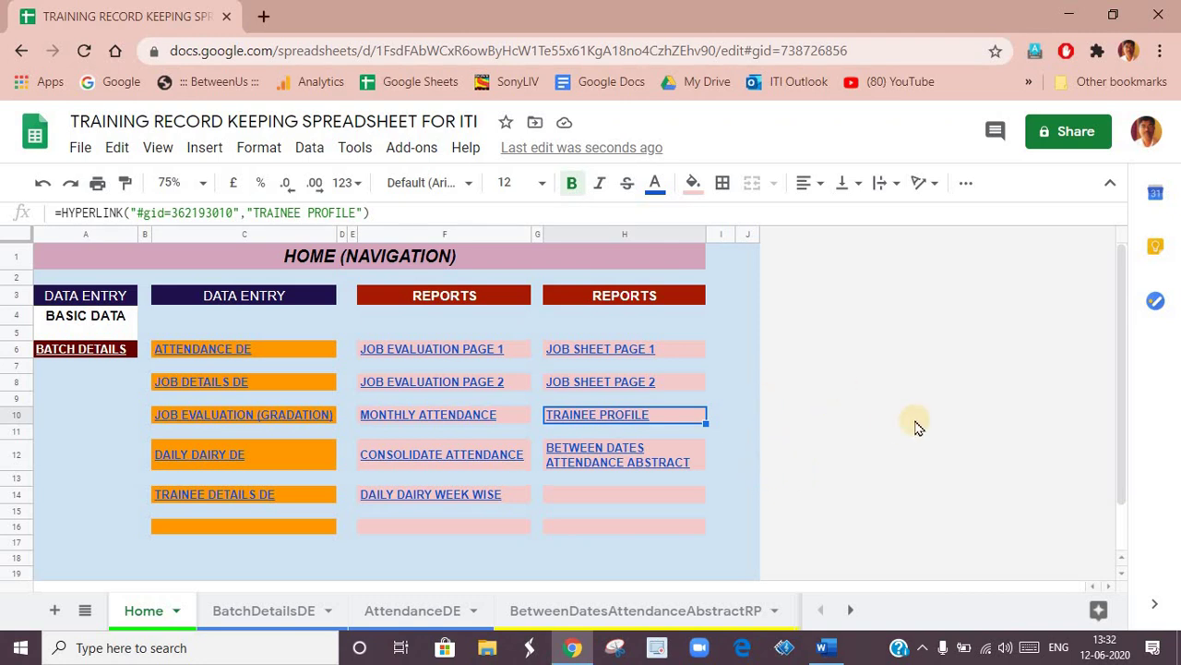
Switch to Word and scroll through the eight numbered project benefits.
{"action": "left_click", "coordinate": [828, 653]}
{"action": "scroll", "coordinate": [805, 441], "scroll_direction": "up", "scroll_amount": 3}
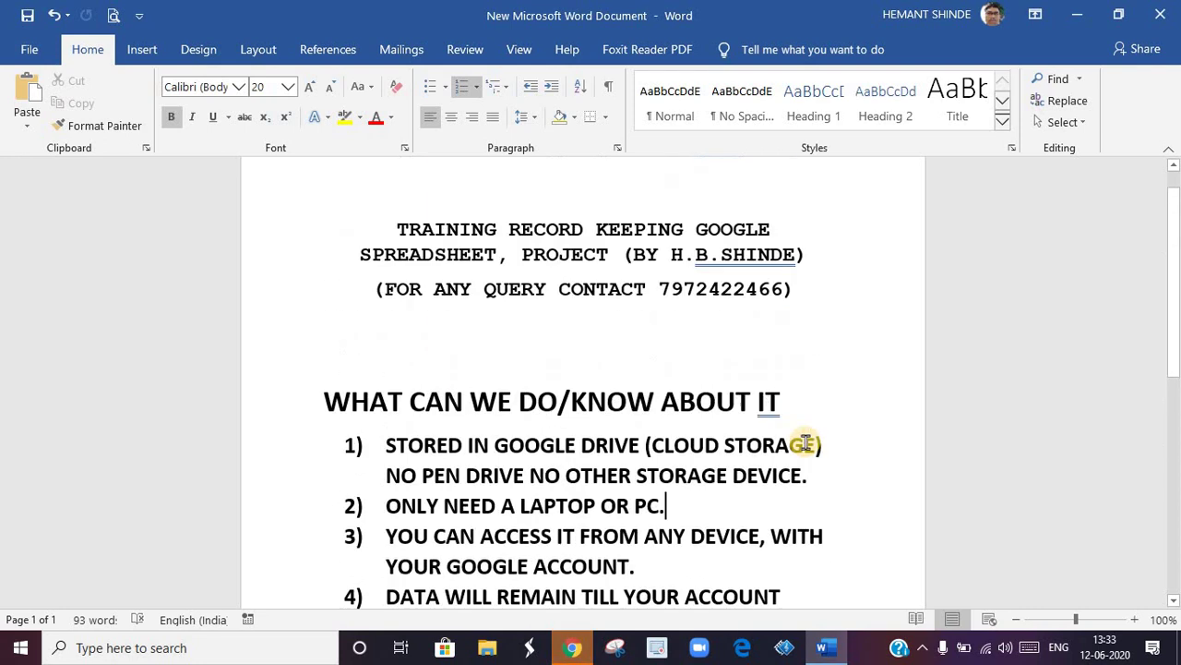
{"action": "scroll", "coordinate": [805, 442], "scroll_direction": "down", "scroll_amount": 3}
{"action": "scroll", "coordinate": [805, 441], "scroll_direction": "down", "scroll_amount": 2}
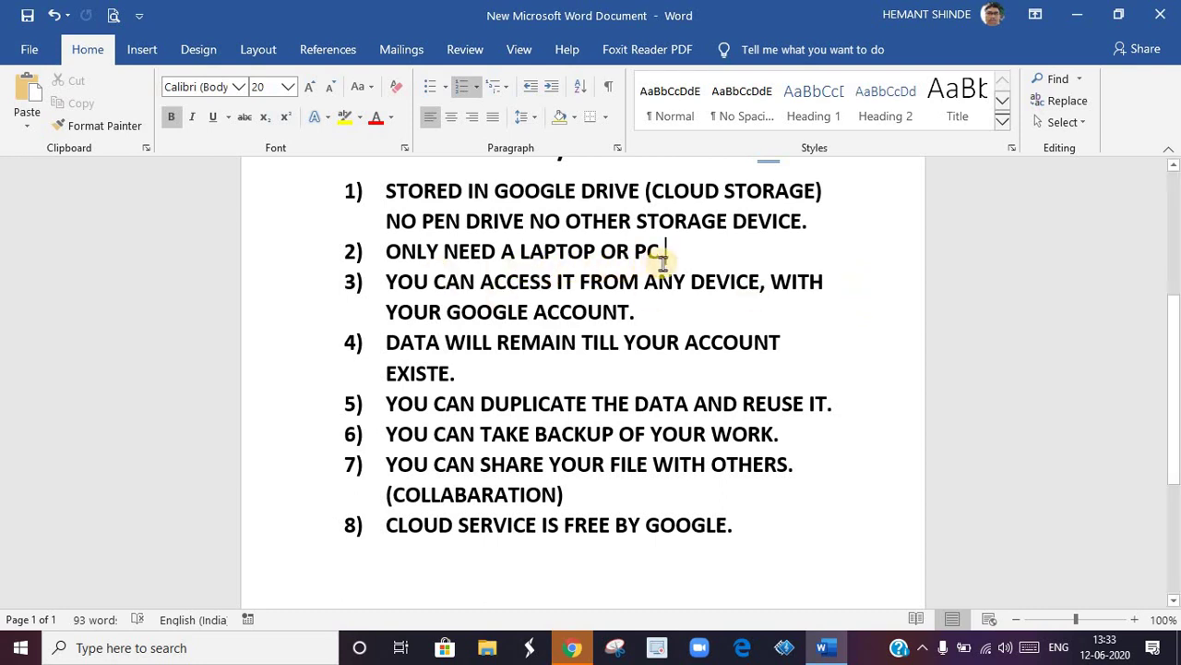
{"action": "left_click", "coordinate": [790, 281]}
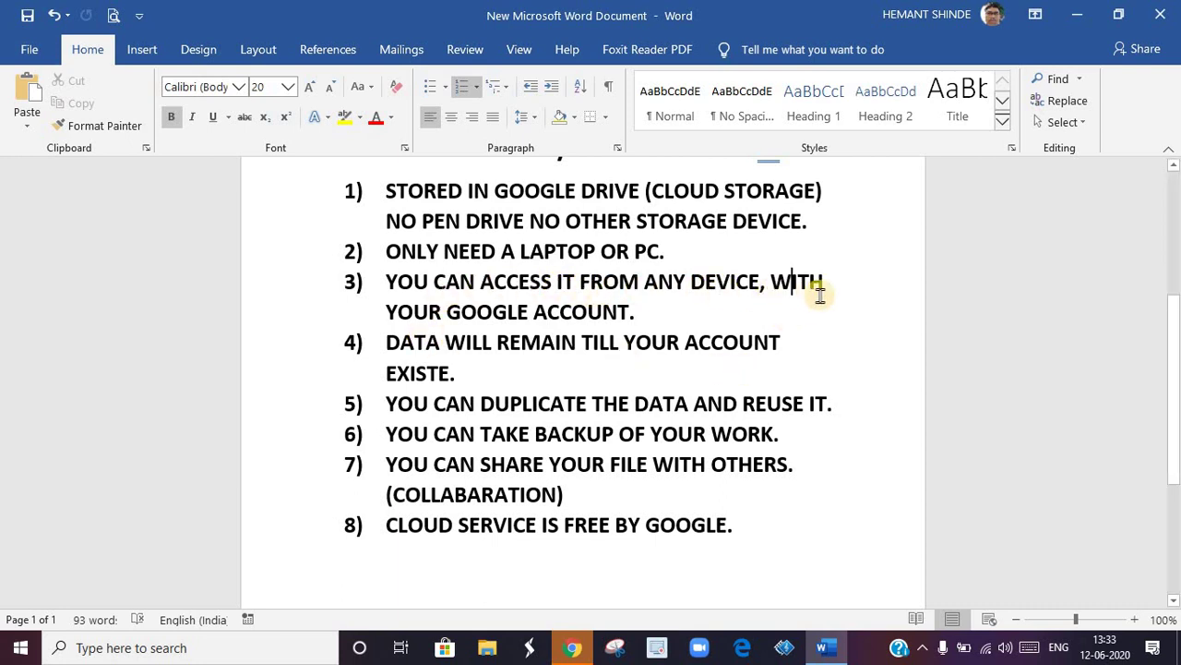
{"action": "left_click", "coordinate": [650, 315]}
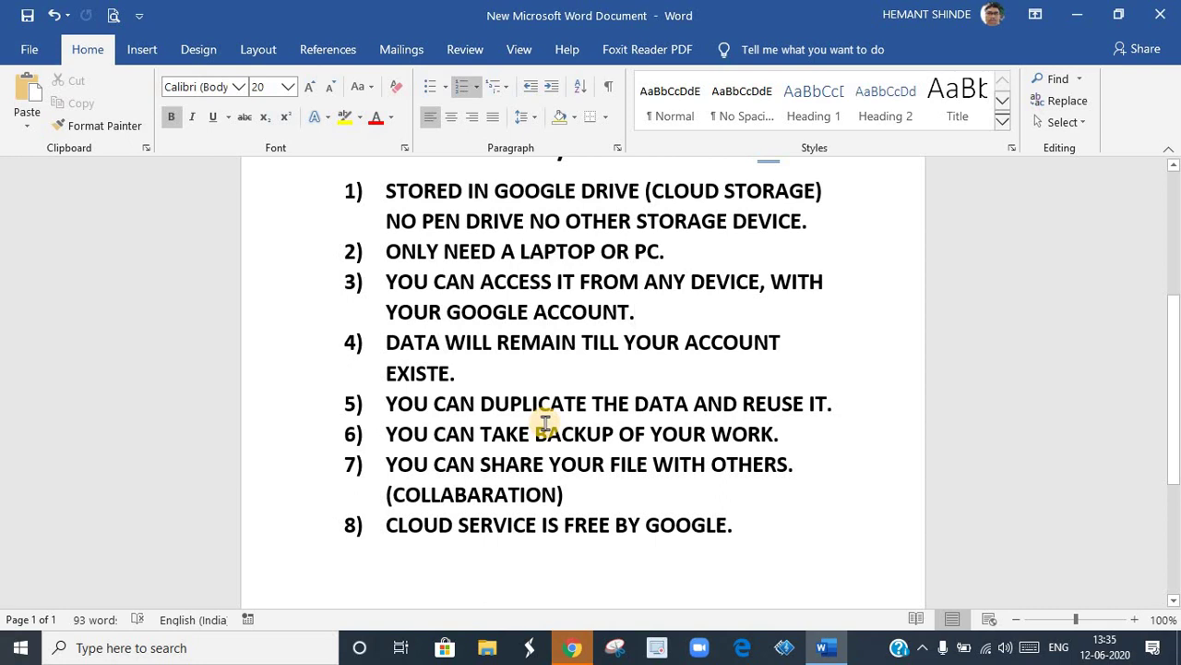
{"action": "scroll", "coordinate": [546, 423], "scroll_direction": "up", "scroll_amount": 3}
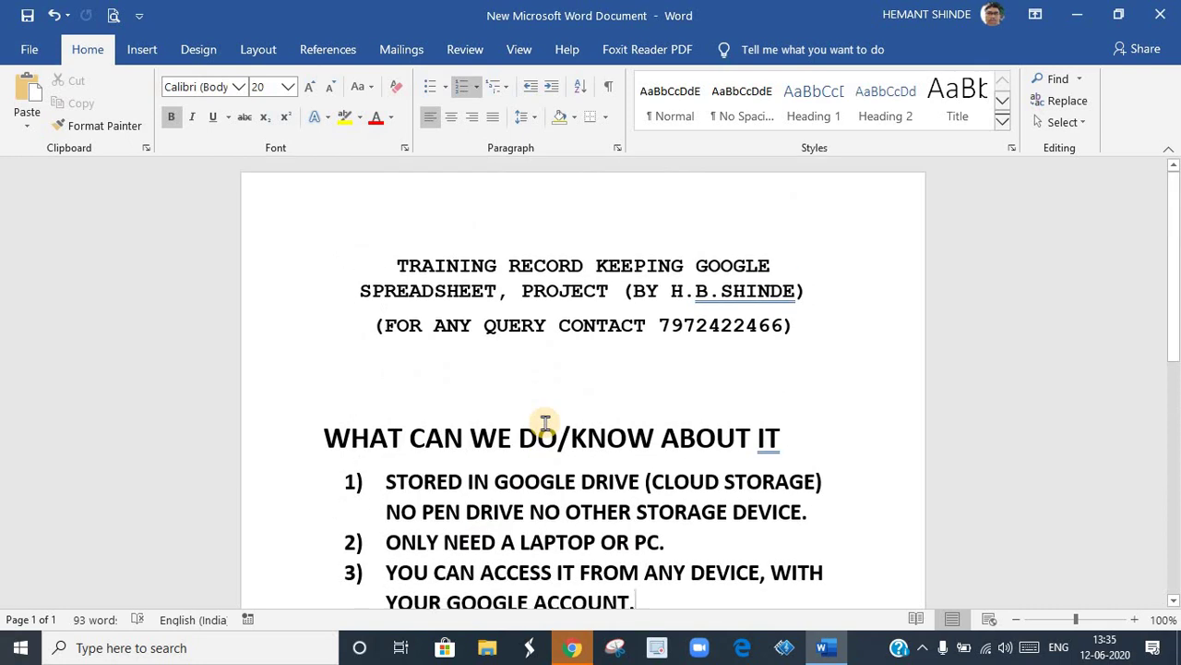